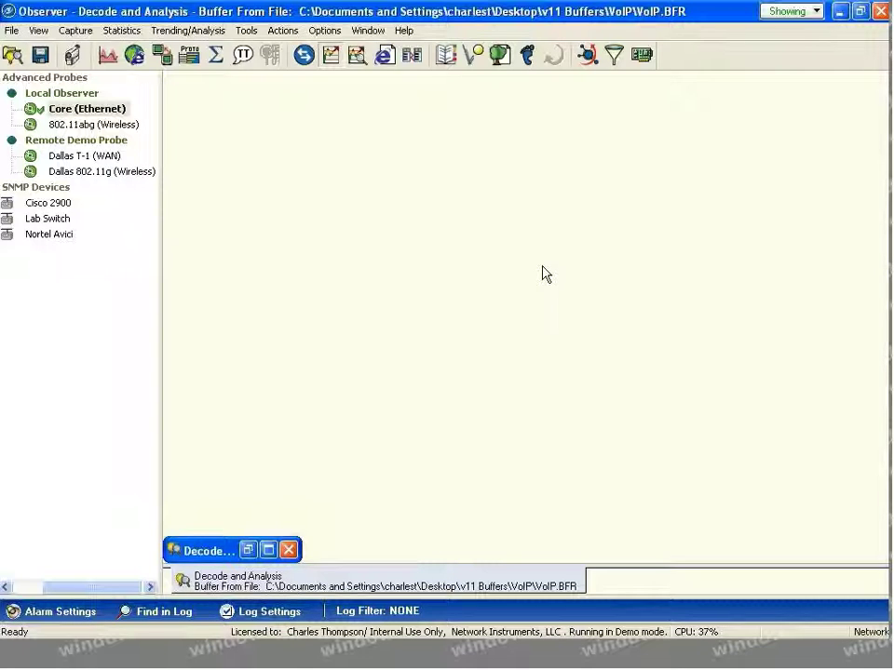
Step: Restore the minimized Decode and Analysis window and review the VoIP Summary graphs from Lost Packets through MOS, plus Call Setup Duration
{"action": "left_click", "coordinate": [255, 557]}
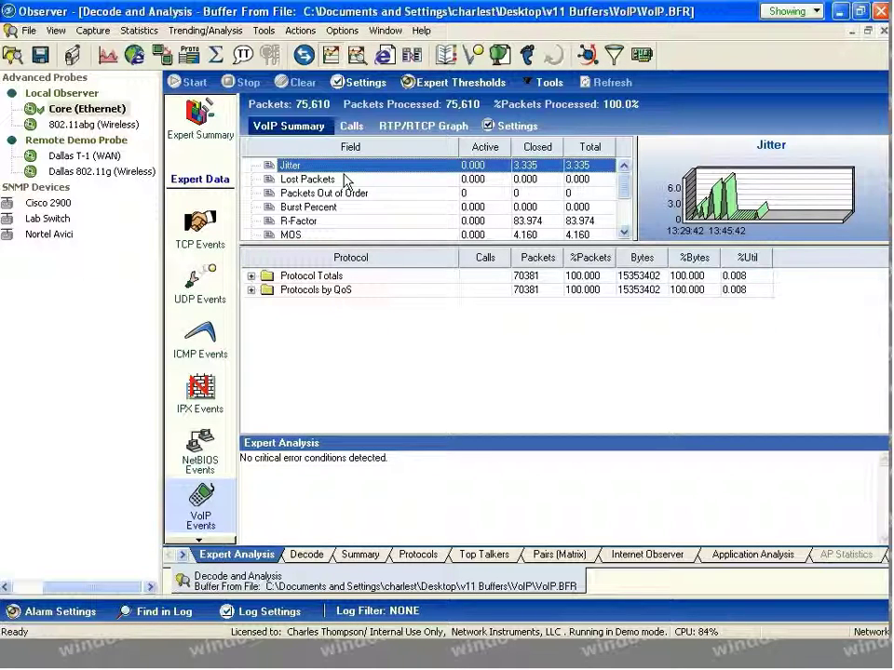
{"action": "left_click", "coordinate": [350, 182]}
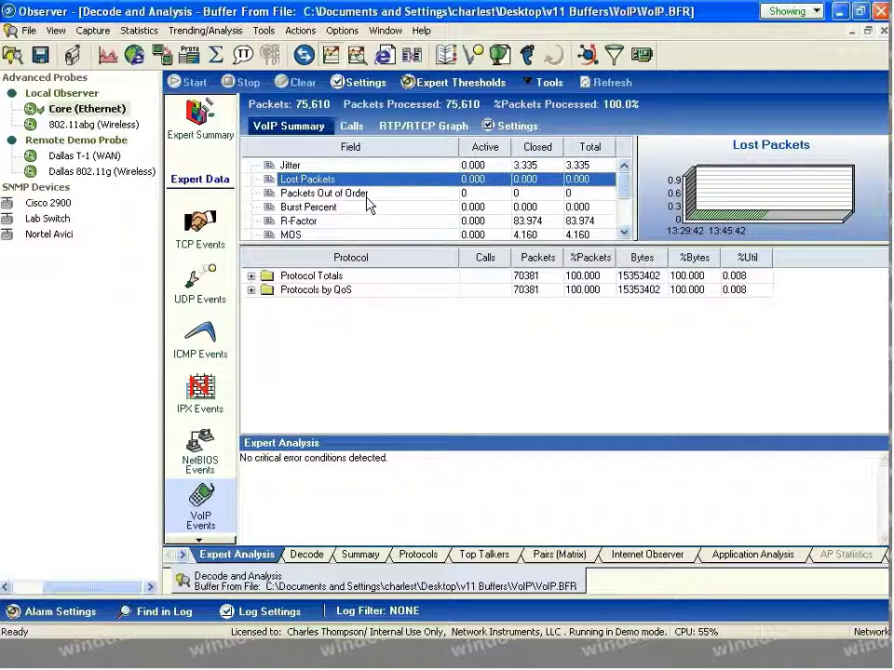
{"action": "left_click", "coordinate": [384, 195]}
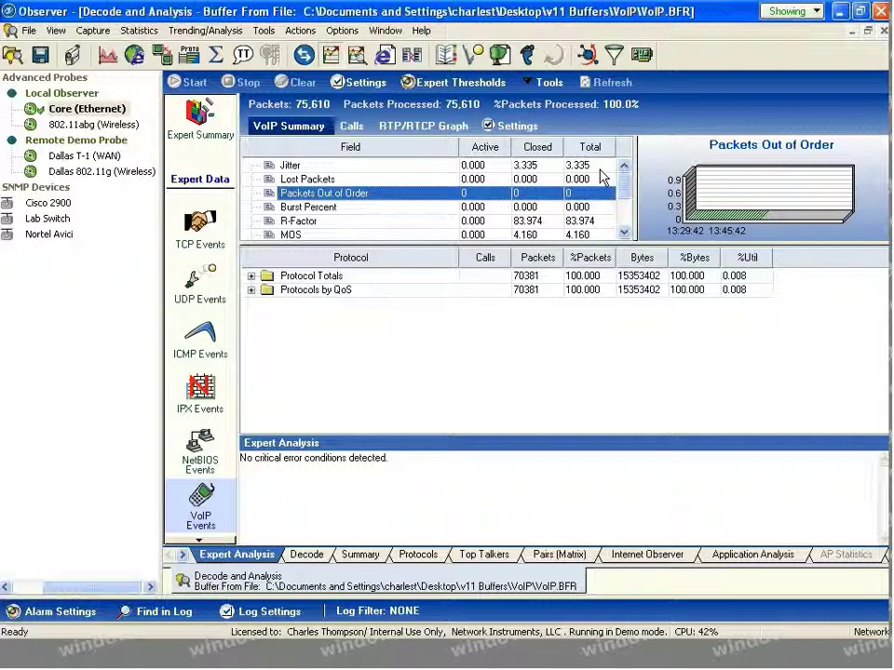
{"action": "left_click", "coordinate": [409, 210]}
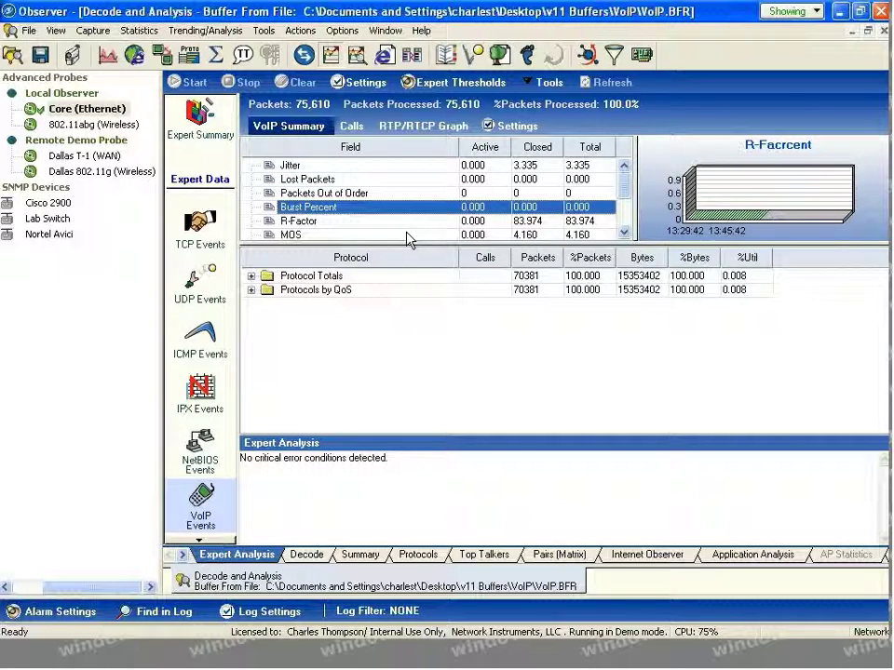
{"action": "key", "text": "Down"}
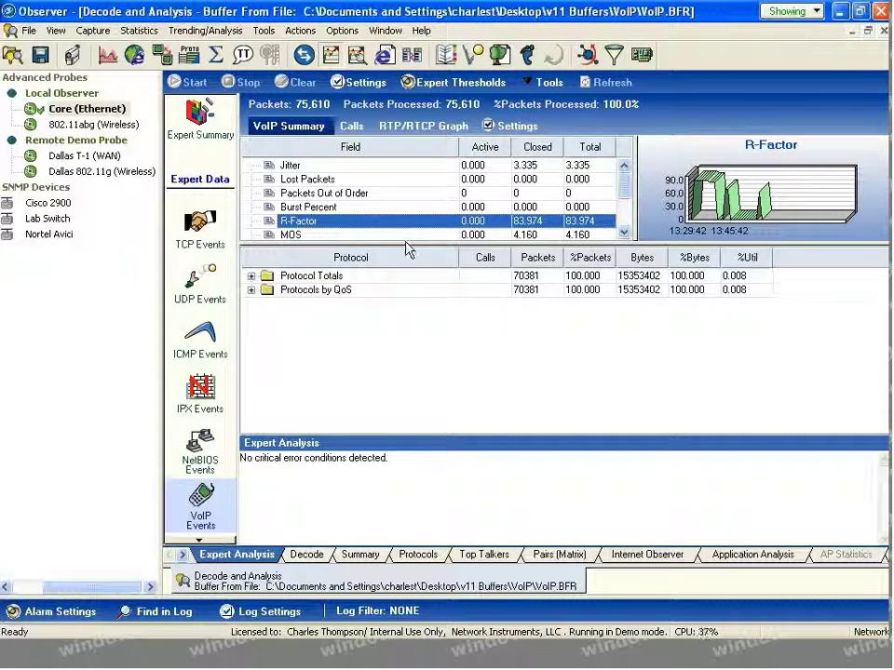
{"action": "key", "text": "Down"}
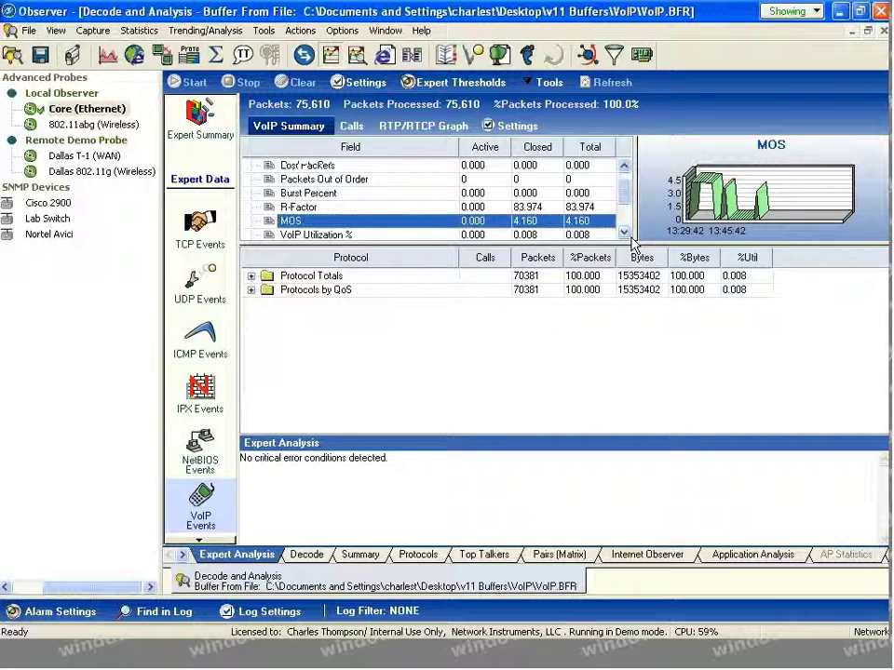
{"action": "scroll", "coordinate": [632, 244], "scroll_direction": "down", "scroll_amount": 3}
{"action": "scroll", "coordinate": [632, 244], "scroll_direction": "down", "scroll_amount": 1}
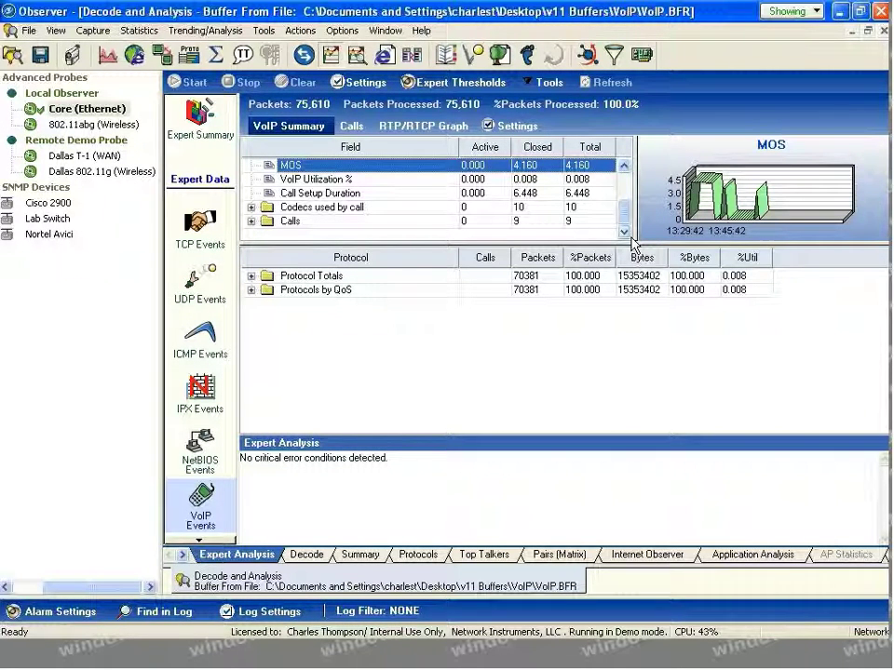
{"action": "left_click", "coordinate": [489, 192]}
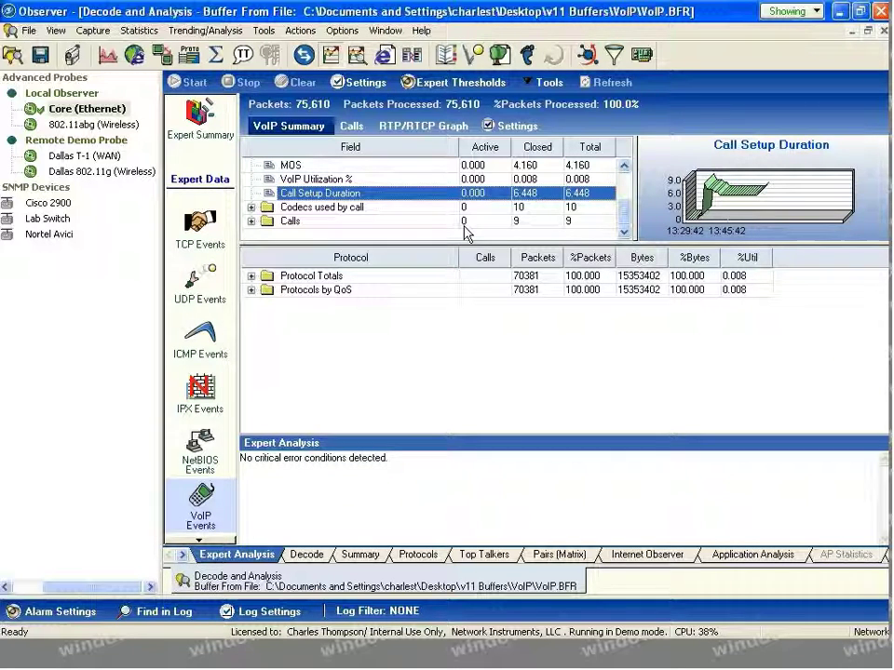
Step: Expand the codecs used by call in the VoIP Summary to check them, then collapse the group again
{"action": "left_click", "coordinate": [251, 207]}
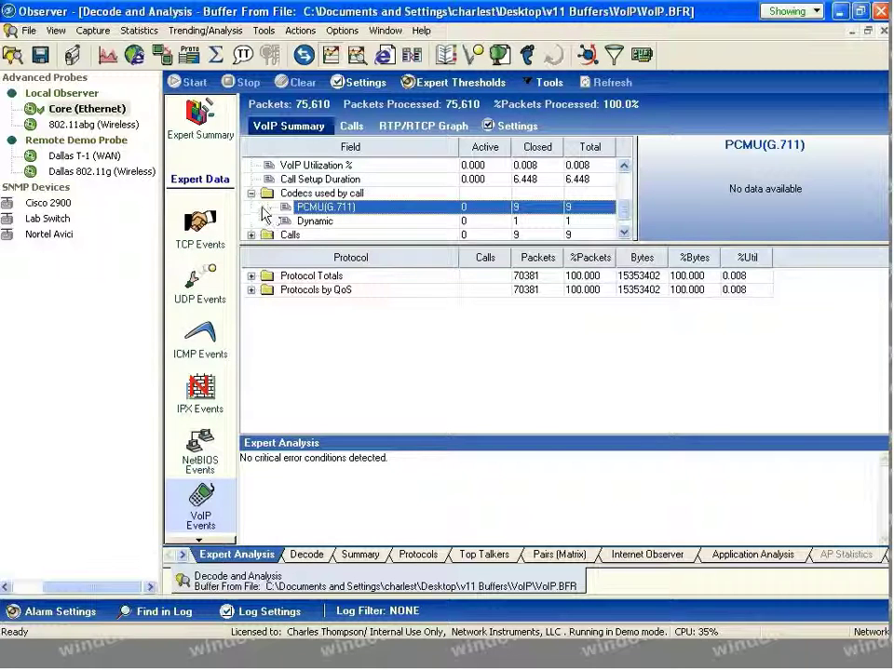
{"action": "key", "text": "Left"}
{"action": "key", "text": "Left"}
{"action": "key", "text": "Up"}
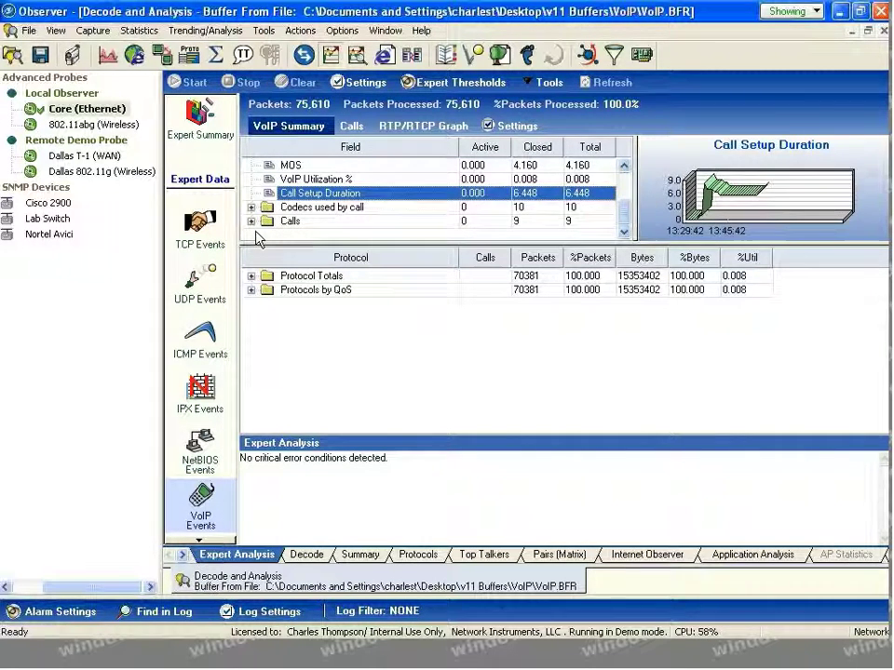
Step: Expand the Calls group in the VoIP Summary and view its entries down to Closed
{"action": "key", "text": "Down"}
{"action": "key", "text": "Down"}
{"action": "key", "text": "Right"}
{"action": "key", "text": "End"}
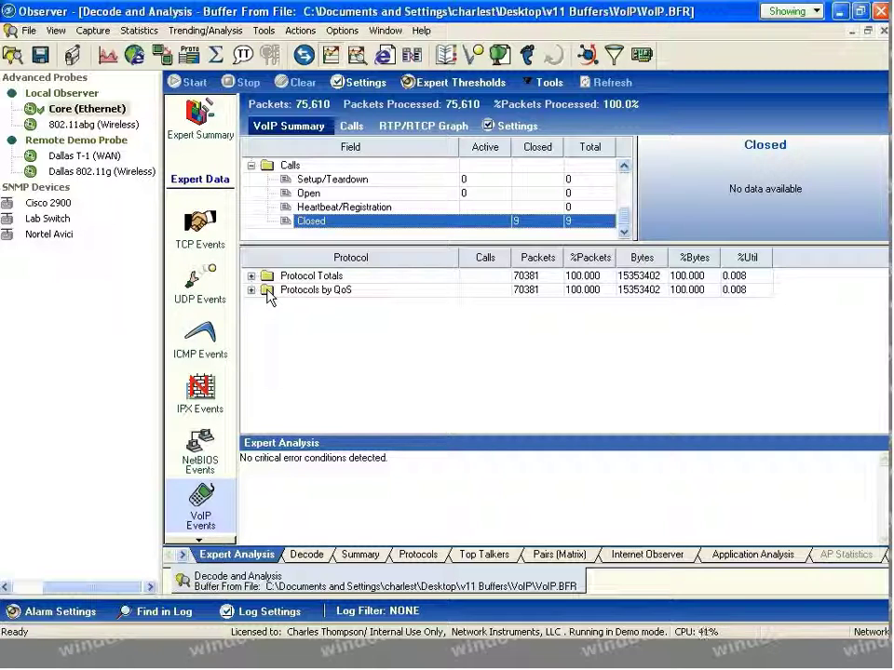
Step: Expand Protocol Totals down to UDP and examine the SIP/SDP, RTP and RTCP figures
{"action": "left_click", "coordinate": [250, 275]}
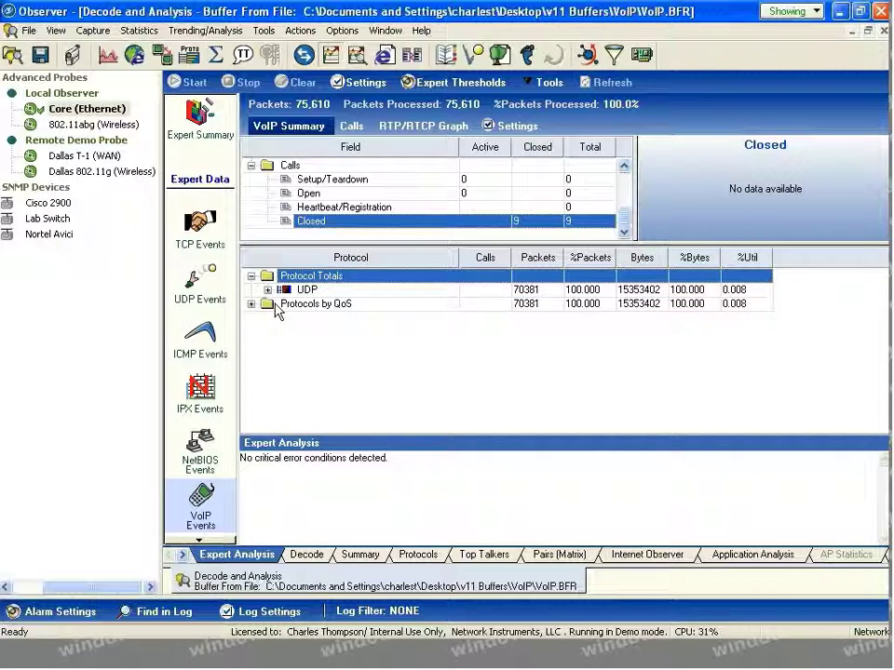
{"action": "left_click", "coordinate": [267, 290]}
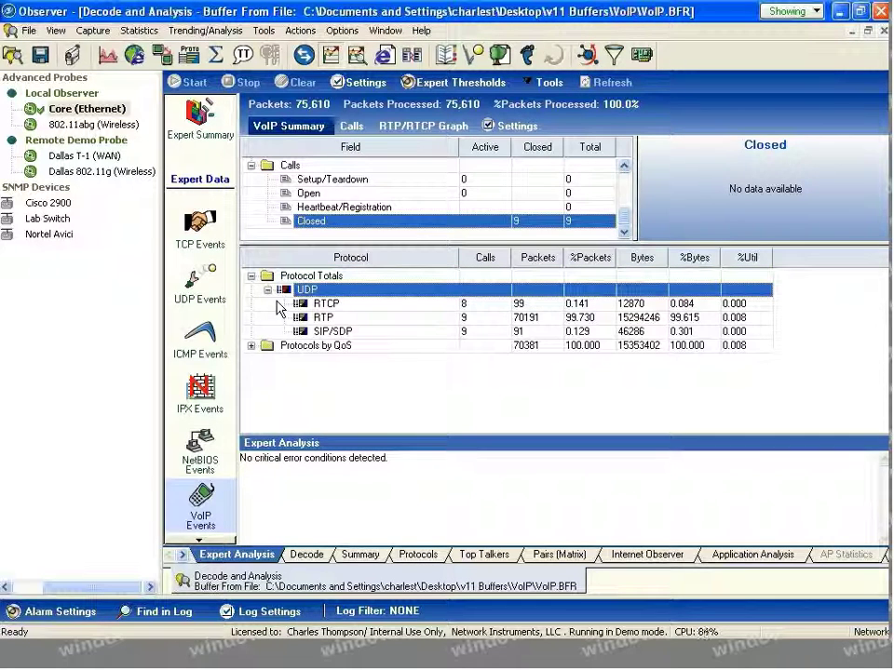
{"action": "left_click", "coordinate": [315, 332]}
{"action": "left_click", "coordinate": [316, 318]}
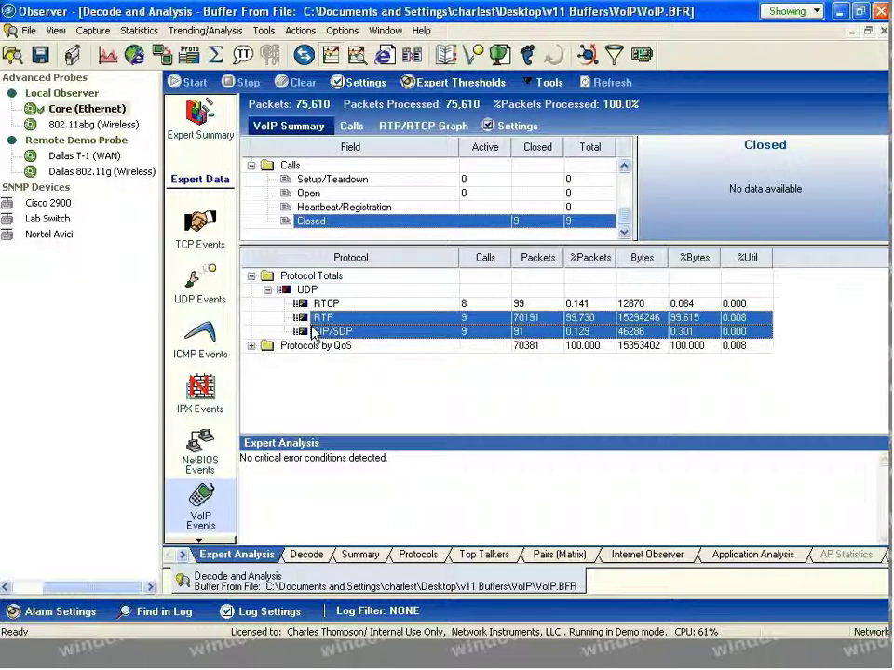
{"action": "key", "text": "Up"}
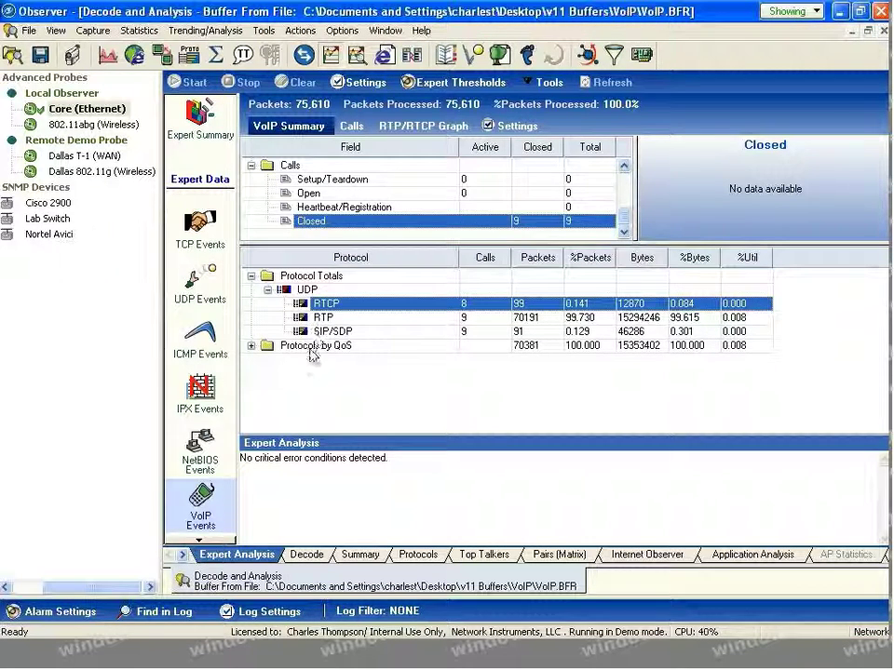
Step: Expand Protocols by QoS and examine the RTCP, RTP and SIP/SDP traffic under Precedence 0 UDP
{"action": "left_click", "coordinate": [250, 345]}
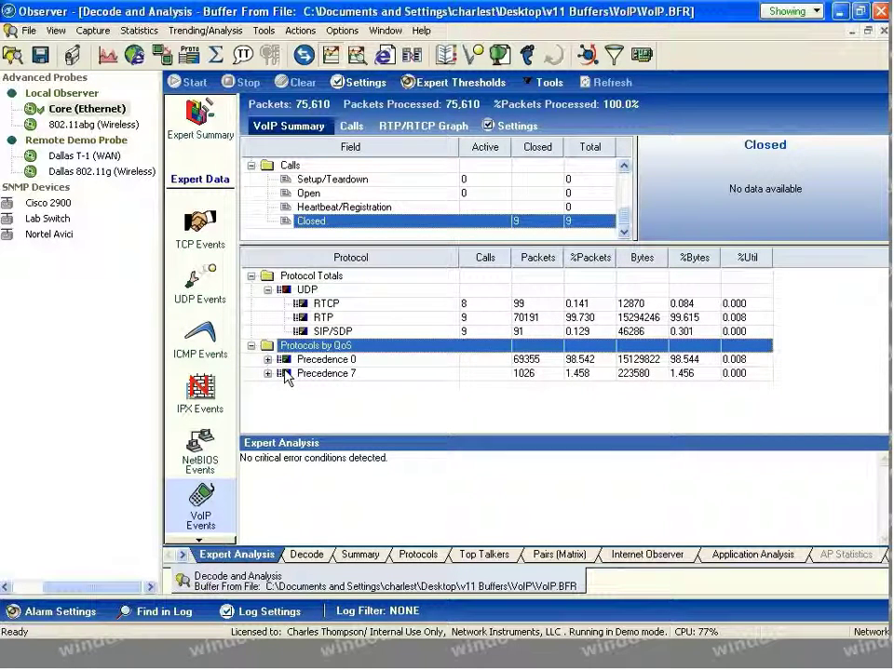
{"action": "left_click", "coordinate": [301, 359]}
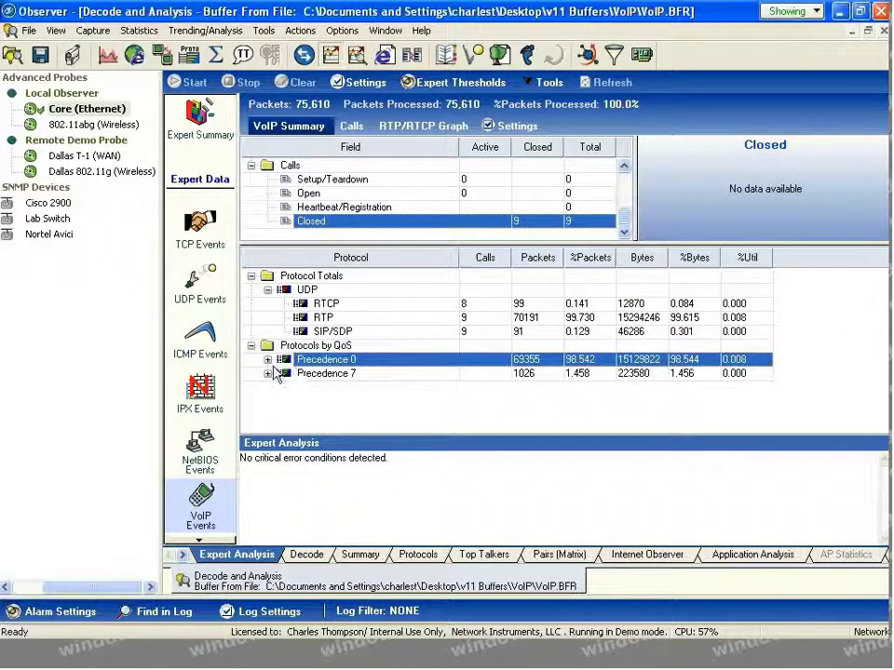
{"action": "left_click", "coordinate": [267, 359]}
{"action": "left_click", "coordinate": [284, 373]}
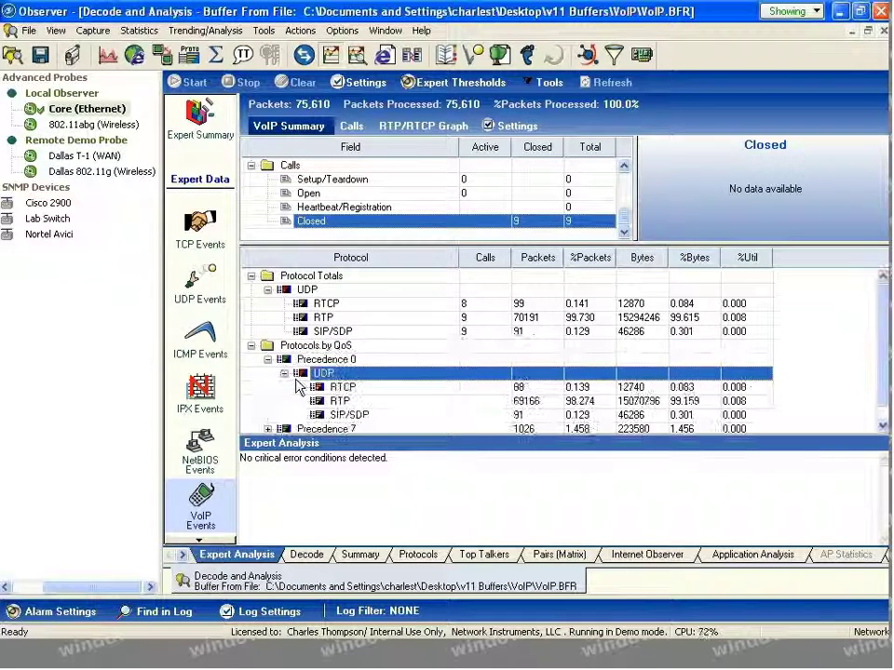
{"action": "left_click", "coordinate": [370, 391]}
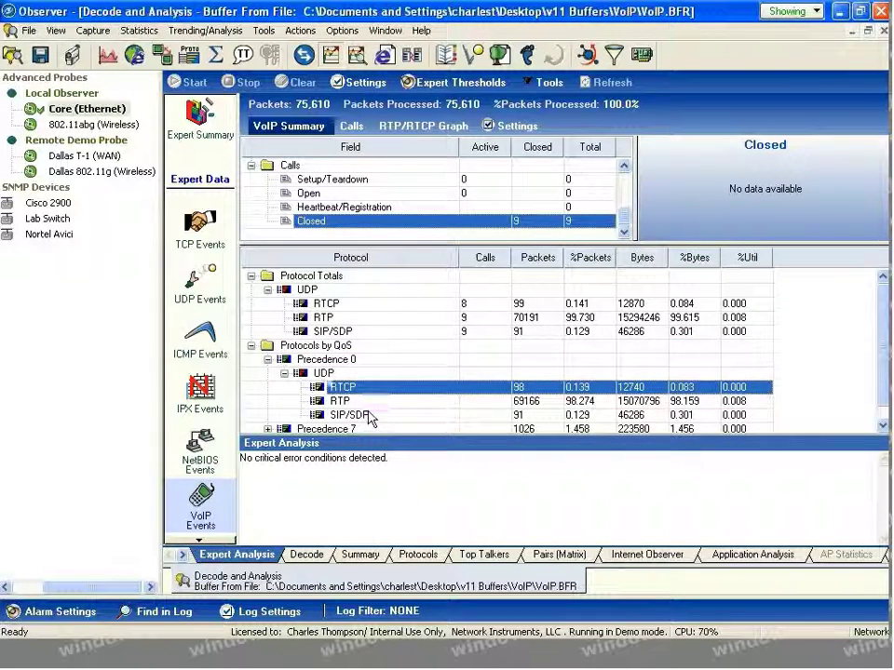
{"action": "key", "text": "Down"}
{"action": "key", "text": "Down"}
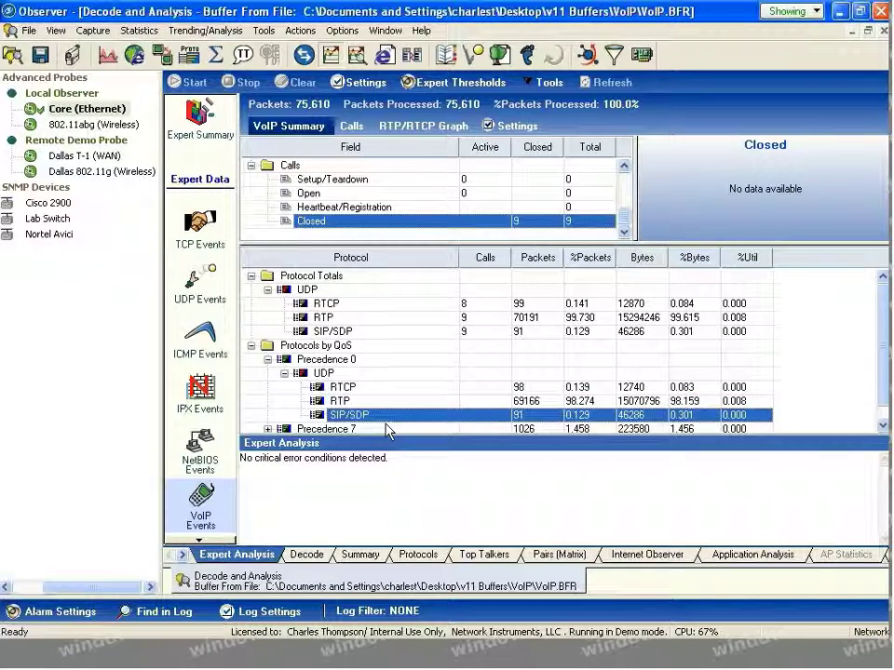
Step: Expand Precedence 7 down to UDP and examine its RTCP and RTP traffic
{"action": "left_click", "coordinate": [886, 401]}
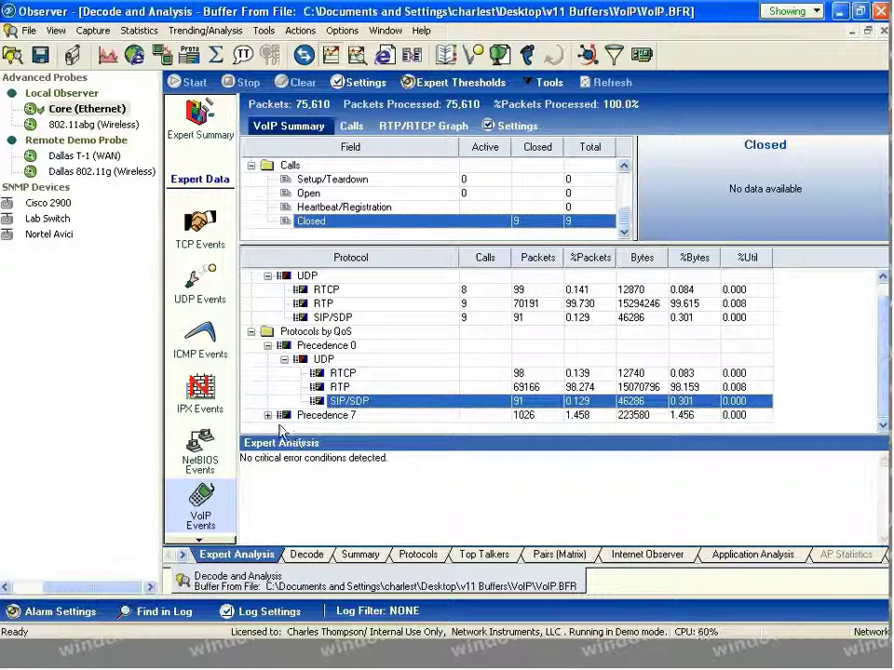
{"action": "key", "text": "Down"}
{"action": "key", "text": "Right"}
{"action": "key", "text": "Down"}
{"action": "key", "text": "Right"}
{"action": "key", "text": "Down"}
{"action": "key", "text": "Down"}
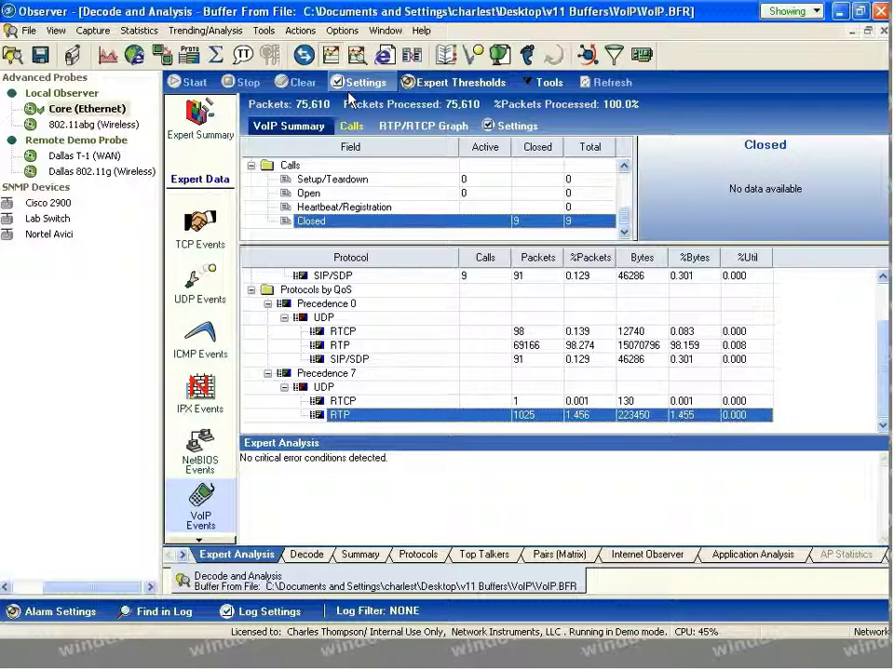
Step: Show the list of VoIP calls, narrow the ID / Stream column, and view the Call ID Format and Jitter Units options for Call 9
{"action": "left_click", "coordinate": [353, 130]}
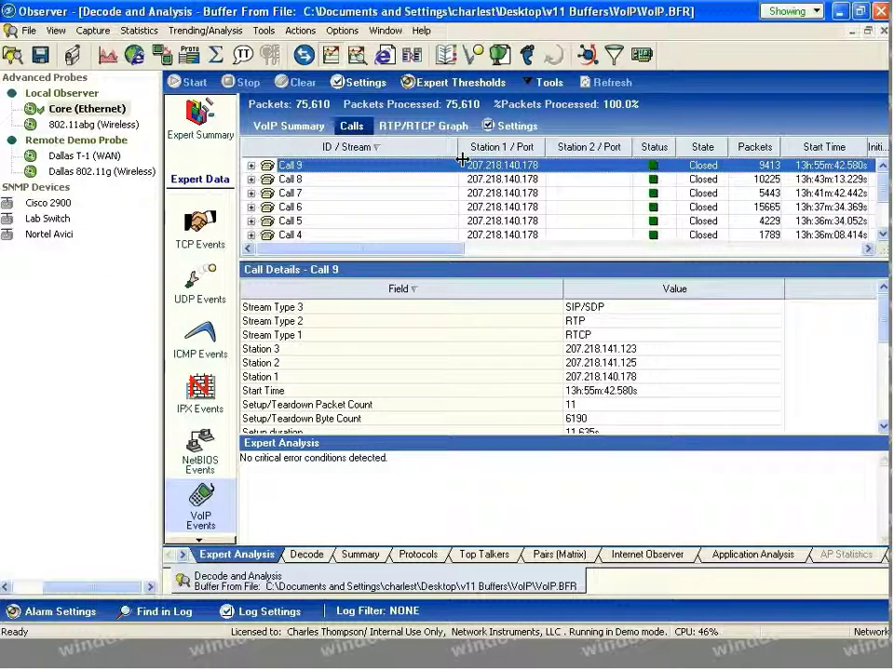
{"action": "left_click_drag", "start_coordinate": [462, 160], "coordinate": [407, 160]}
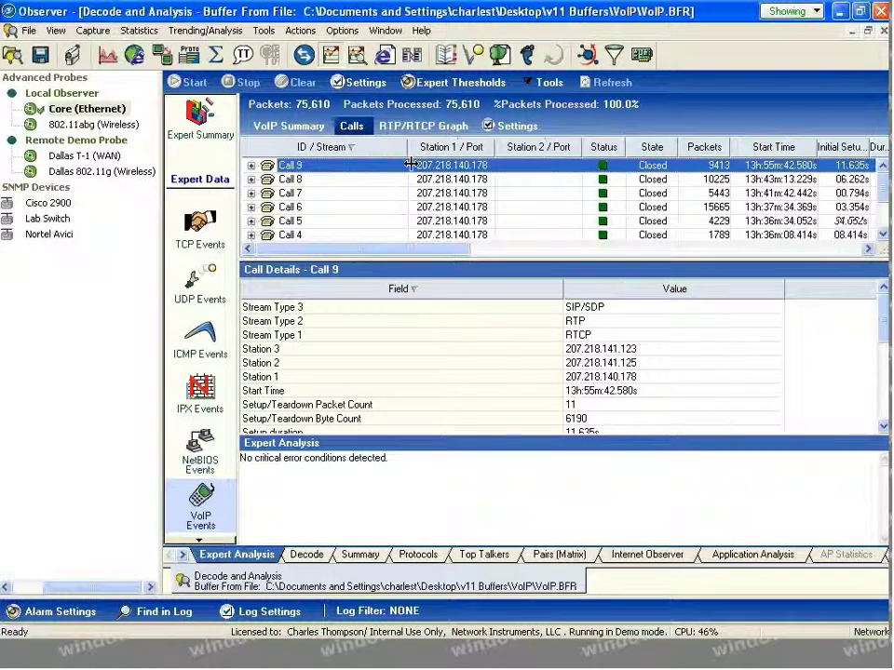
{"action": "right_click", "coordinate": [352, 178]}
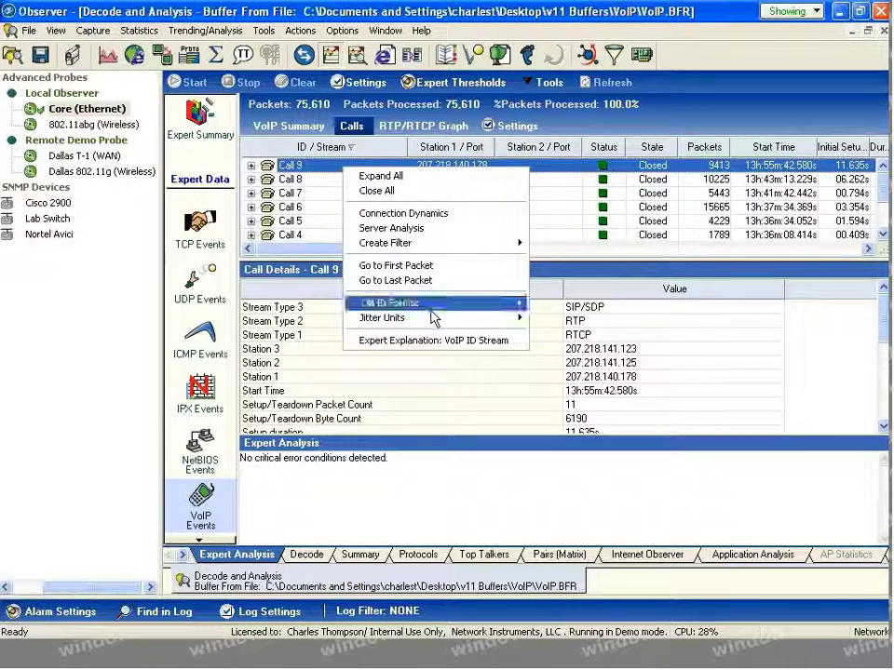
{"action": "mouse_move", "coordinate": [431, 309]}
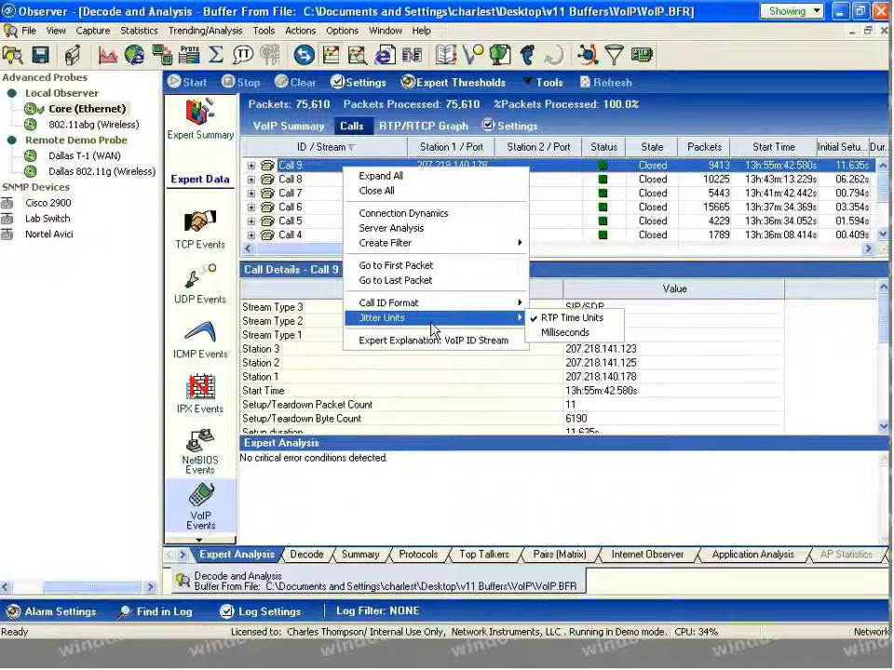
{"action": "left_click", "coordinate": [338, 182]}
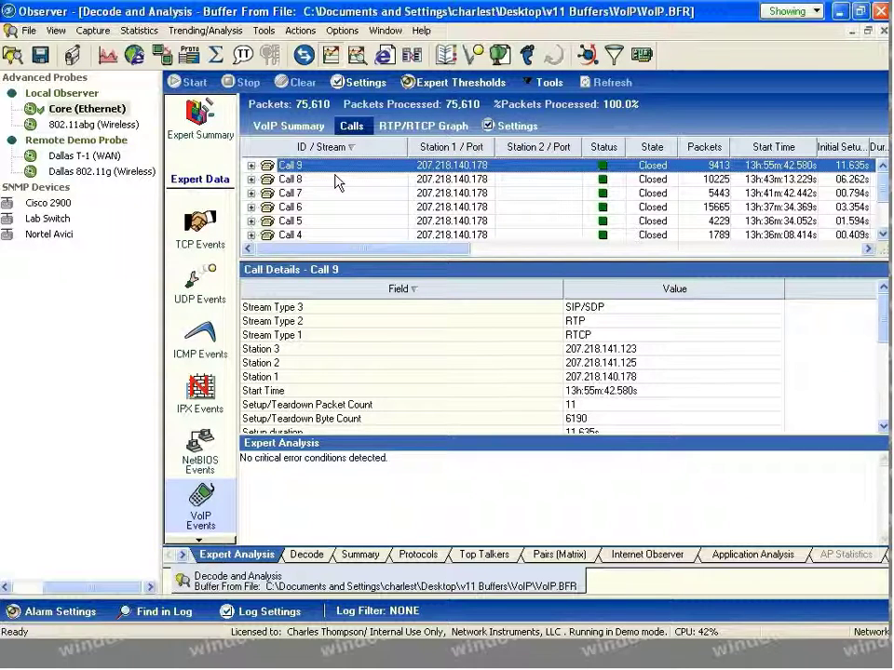
Step: Examine the details of Call 9, from its stream types through setup, quality, duration and packet counts
{"action": "left_click", "coordinate": [375, 341]}
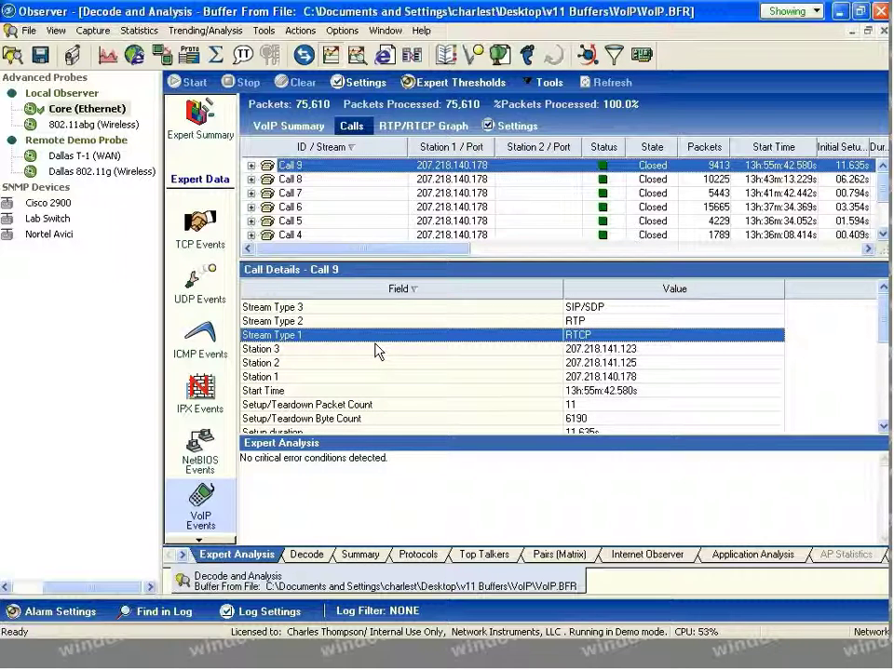
{"action": "key", "text": "Up"}
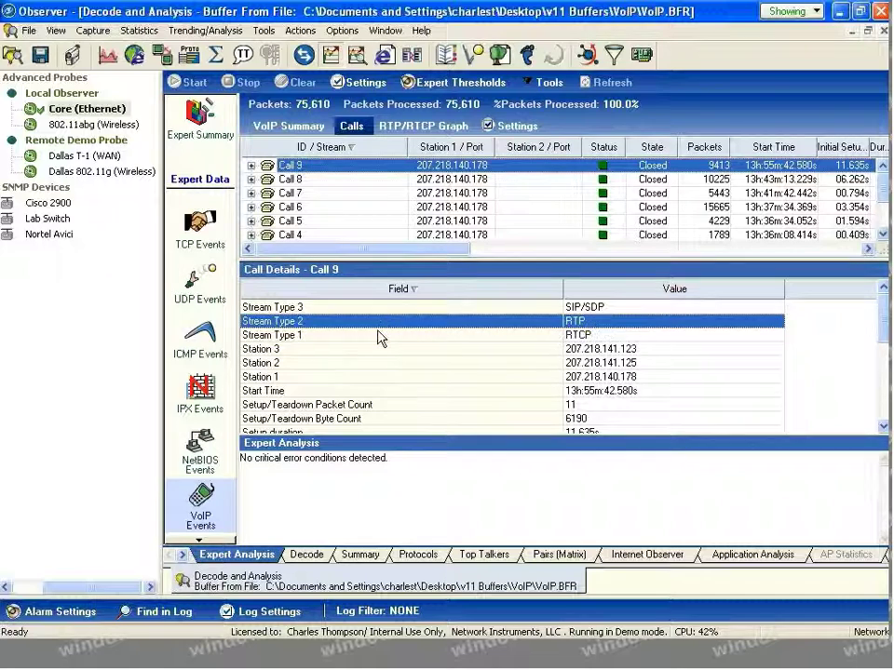
{"action": "key", "text": "Up"}
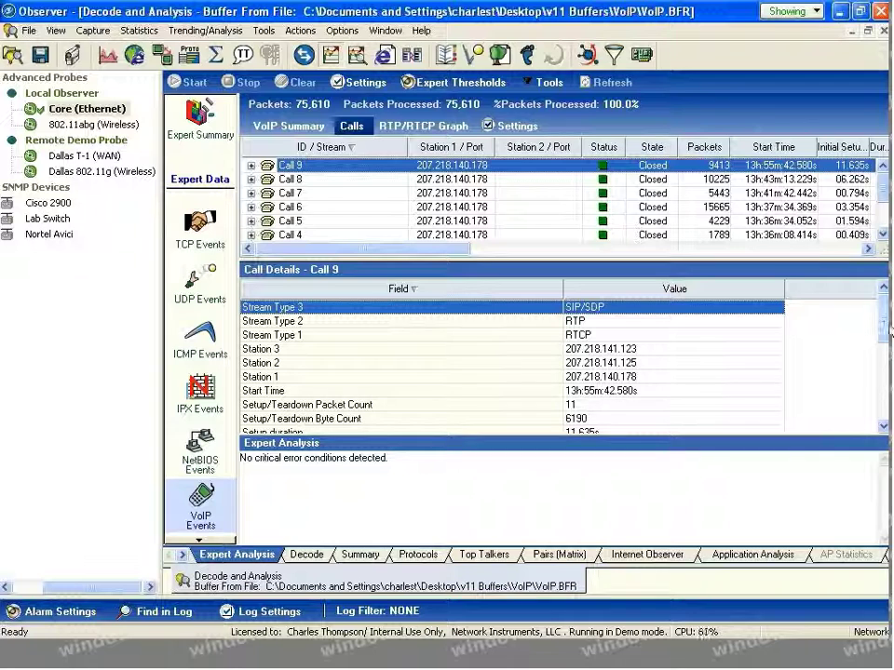
{"action": "left_click_drag", "start_coordinate": [888, 331], "coordinate": [887, 358]}
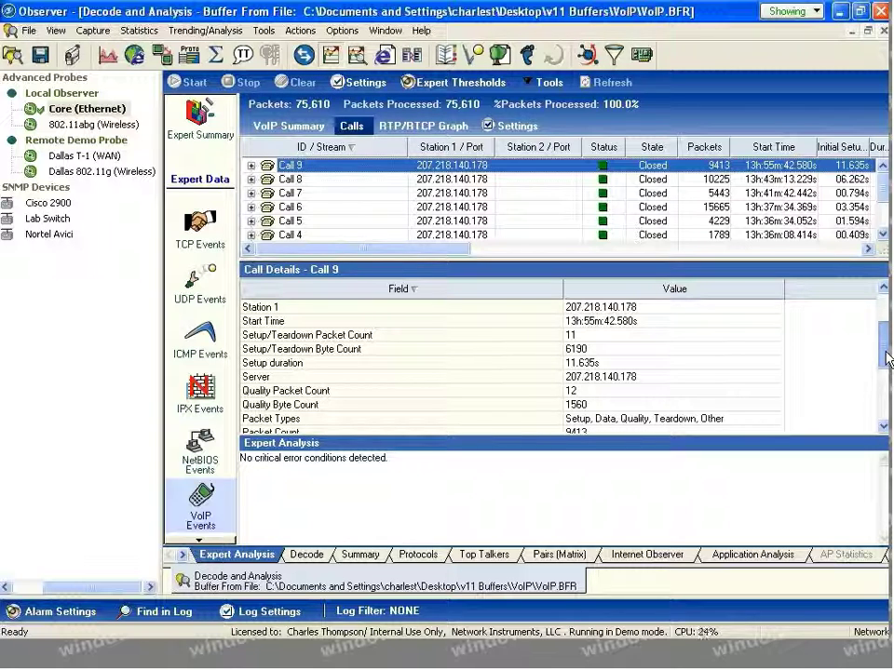
{"action": "left_click_drag", "start_coordinate": [888, 359], "coordinate": [888, 407]}
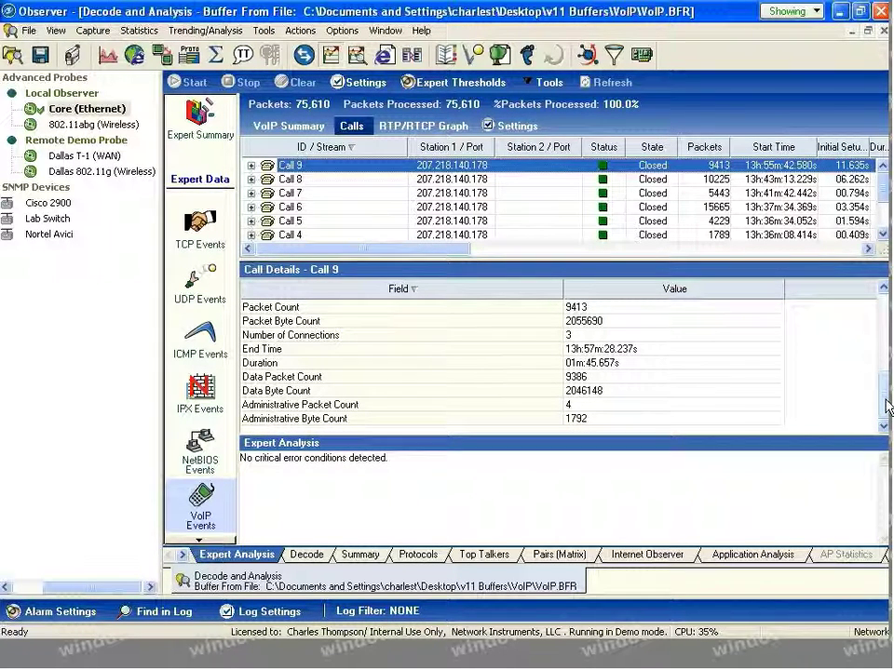
{"action": "scroll", "coordinate": [778, 389], "scroll_direction": "up", "scroll_amount": 2}
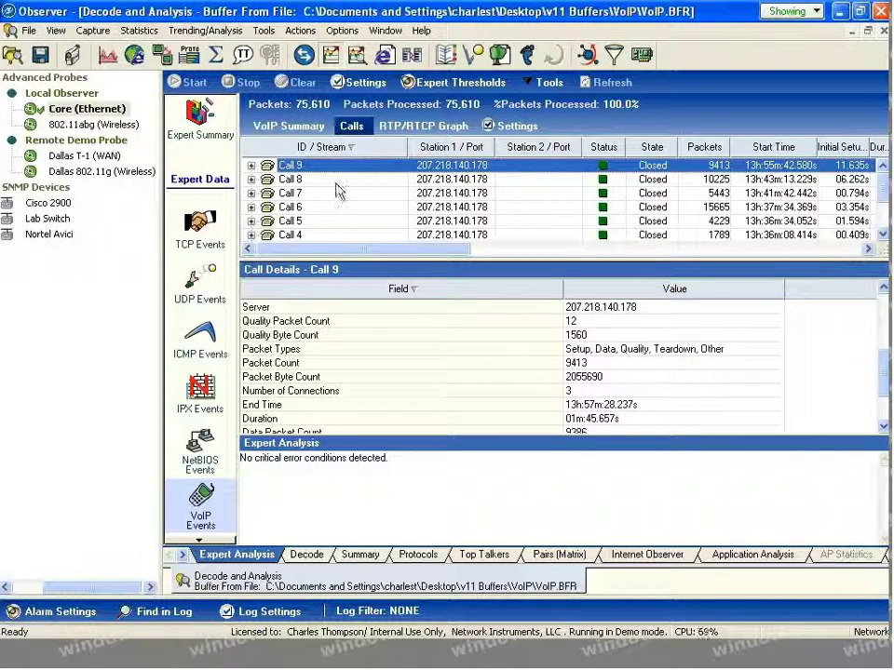
Step: Expand Call 9 into its individual connections and widen the ID / Stream column to fit the full connection names
{"action": "left_click", "coordinate": [250, 165]}
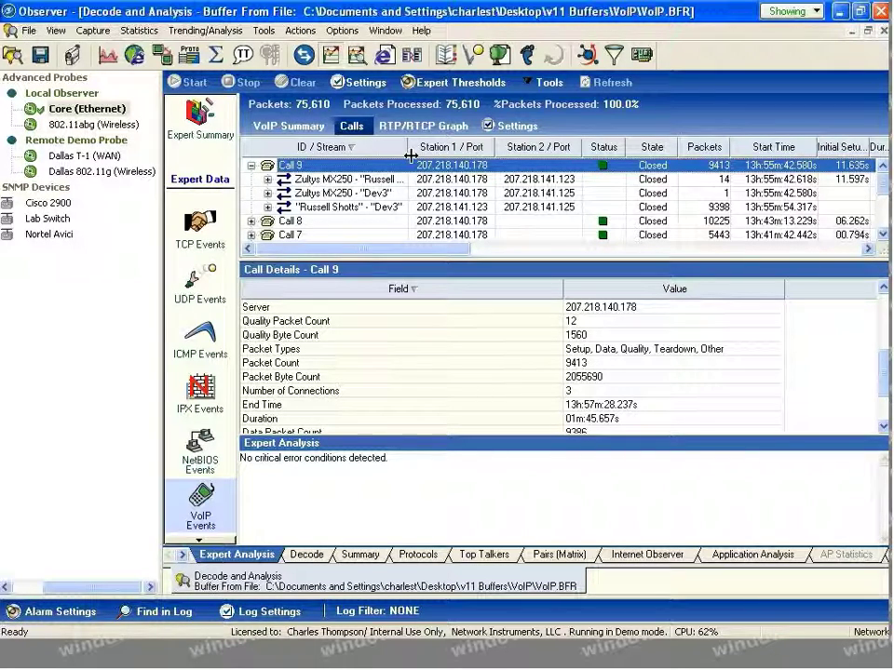
{"action": "left_click_drag", "start_coordinate": [410, 157], "coordinate": [444, 152]}
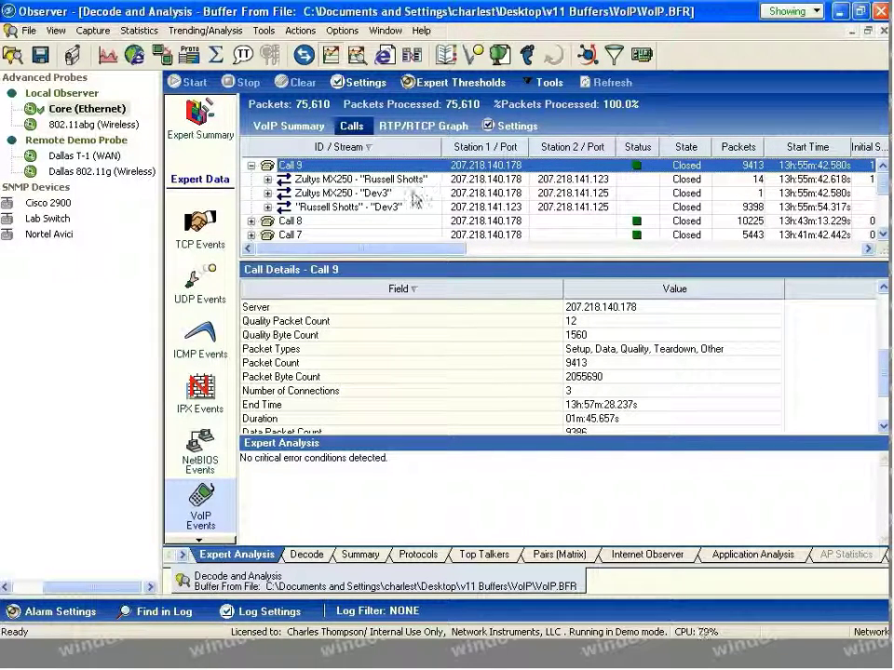
Step: Examine the connection details of each of Call 9's three connections in turn
{"action": "key", "text": "Down"}
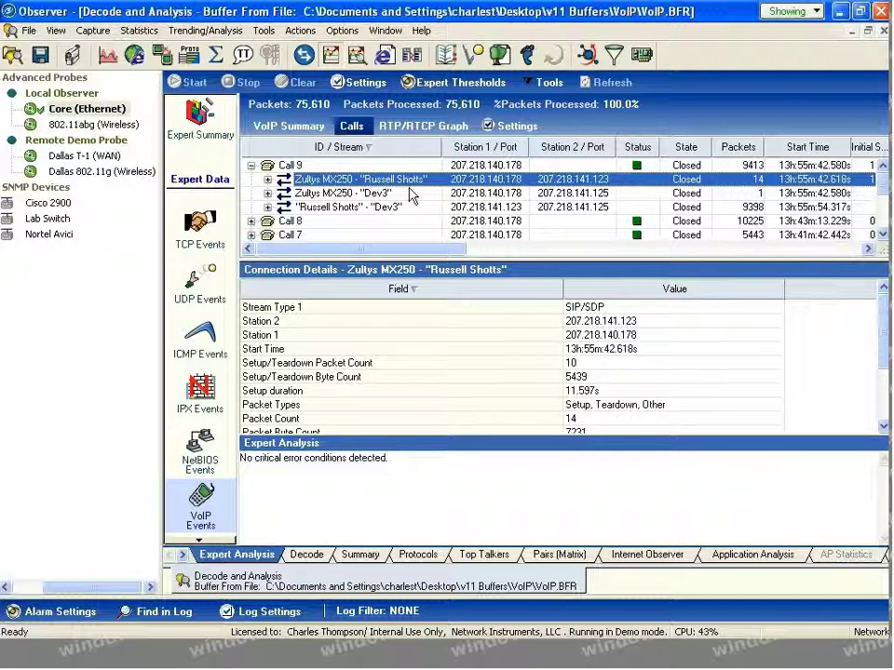
{"action": "key", "text": "Down"}
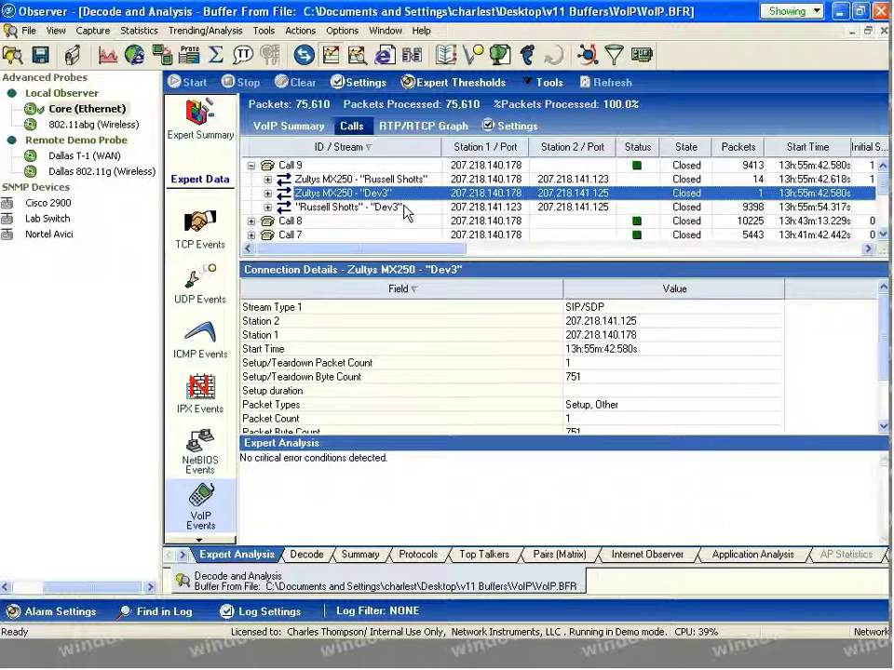
{"action": "left_click", "coordinate": [404, 208]}
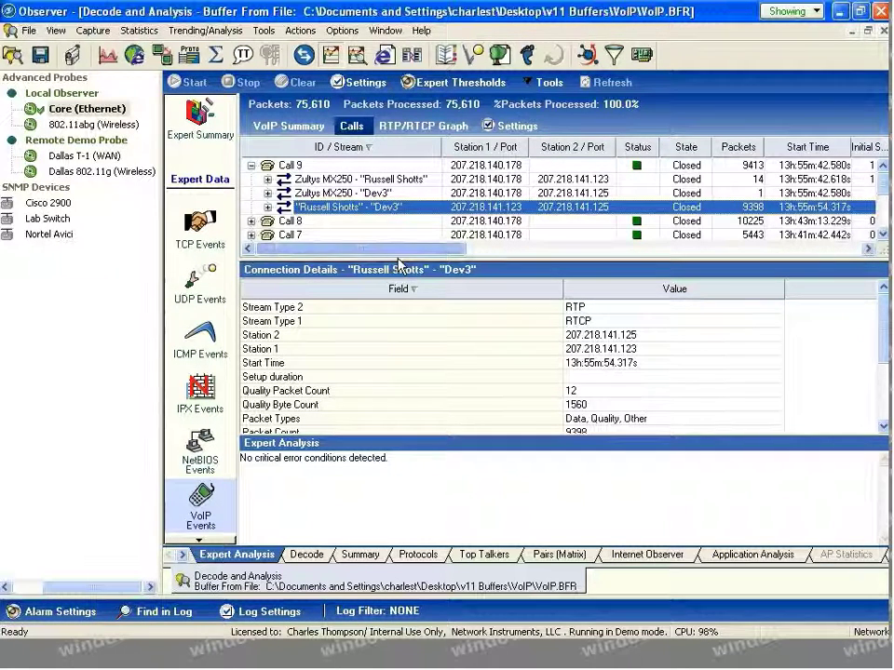
Step: Review the call list's setup, duration and MOS columns, and view the column configuration options without changing them
{"action": "left_click_drag", "start_coordinate": [398, 263], "coordinate": [448, 267]}
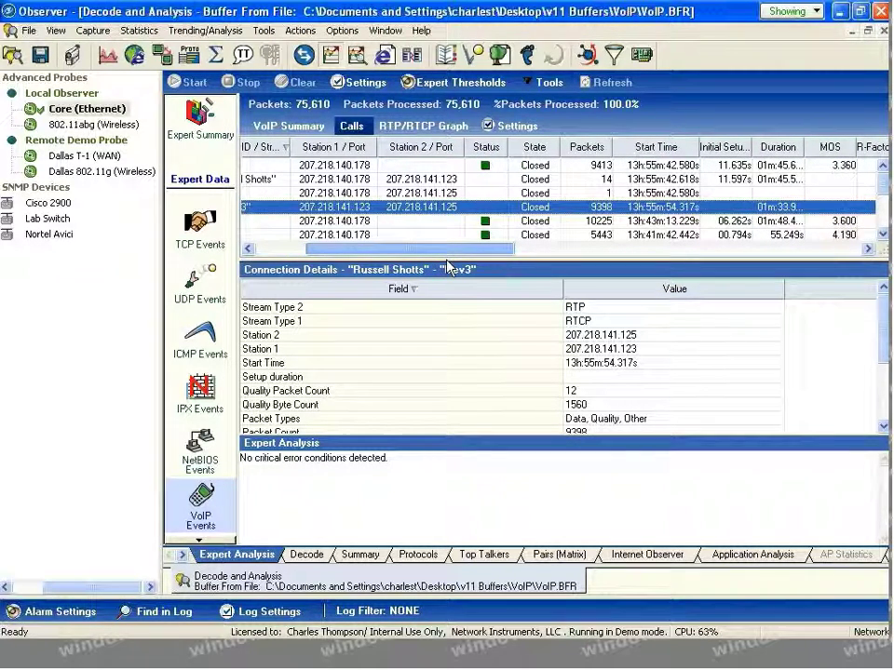
{"action": "left_click_drag", "start_coordinate": [449, 267], "coordinate": [307, 246]}
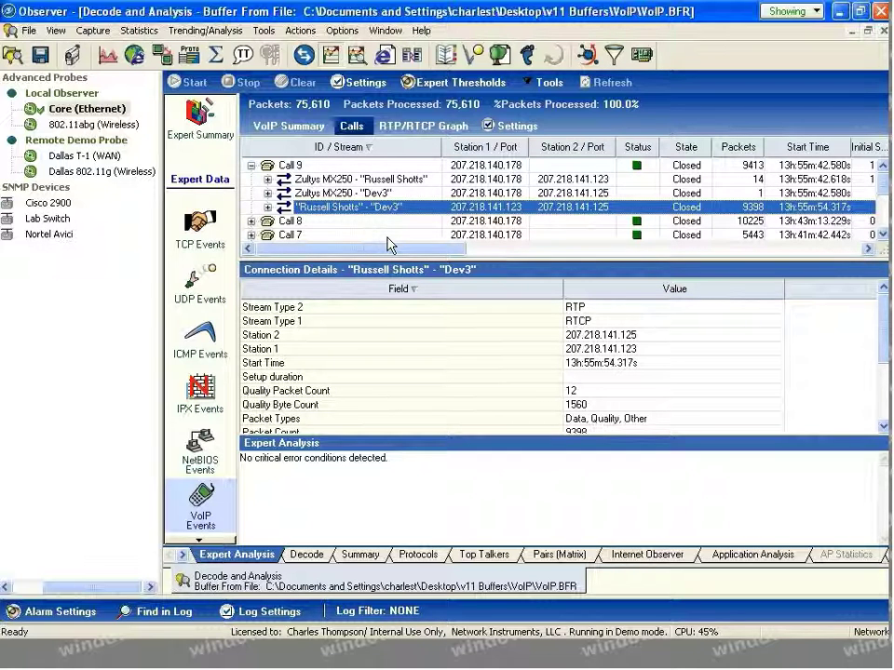
{"action": "right_click", "coordinate": [397, 154]}
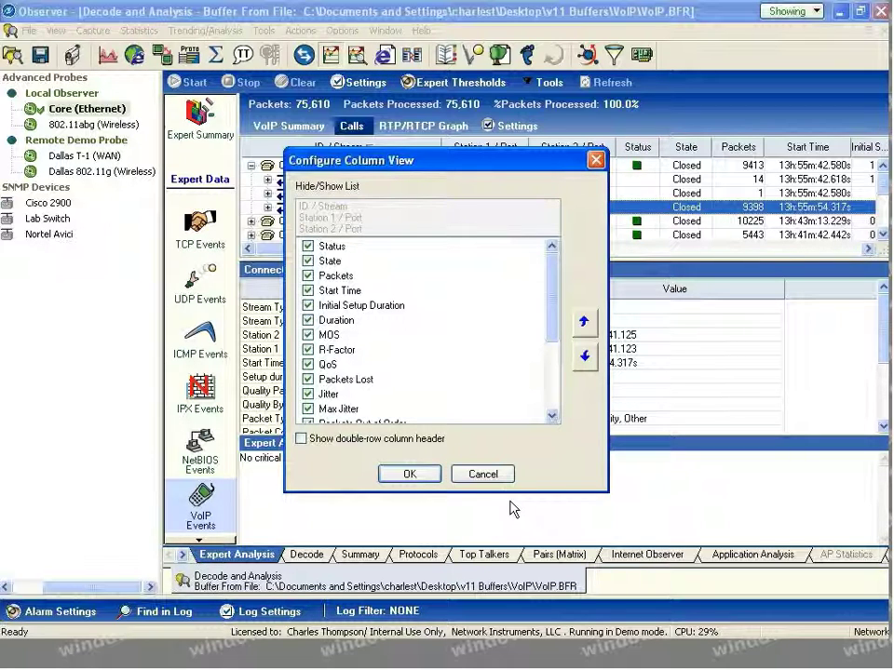
{"action": "left_click", "coordinate": [483, 473]}
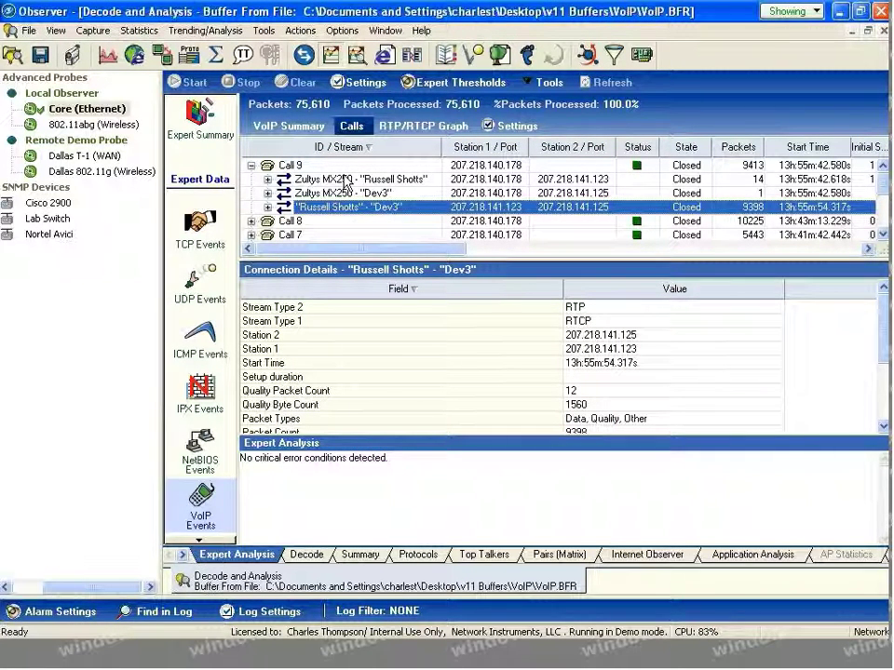
Step: Run Connection Dynamics on Call 9 and examine its first SIP packets, from INVITE through Trying and Ringing
{"action": "key", "text": "Home"}
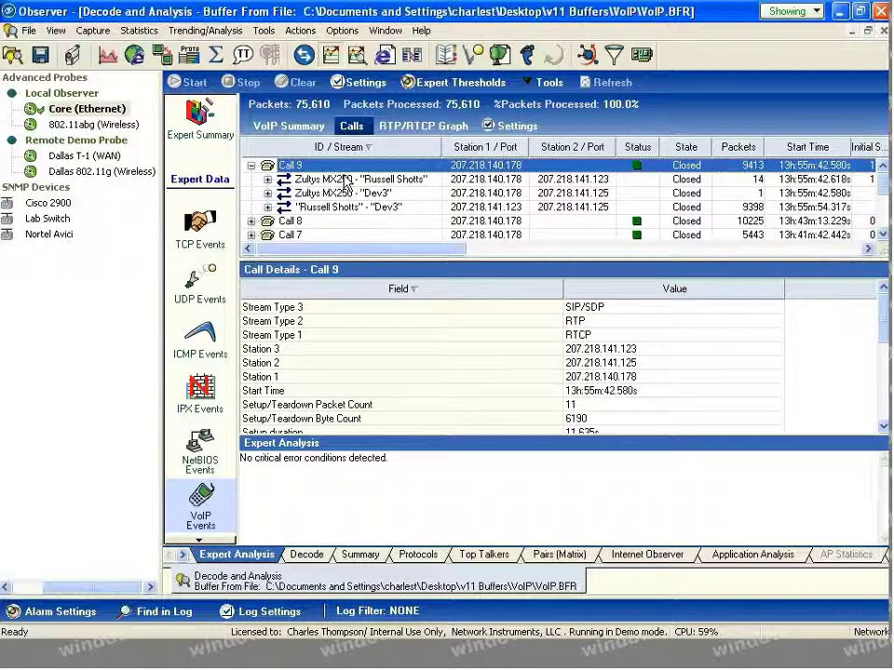
{"action": "right_click", "coordinate": [342, 181]}
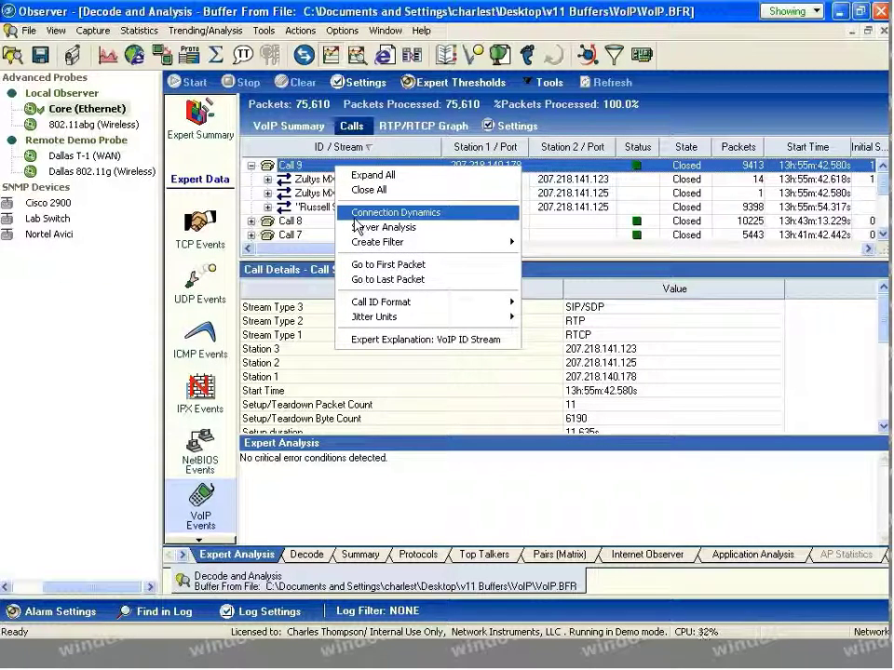
{"action": "left_click", "coordinate": [353, 217]}
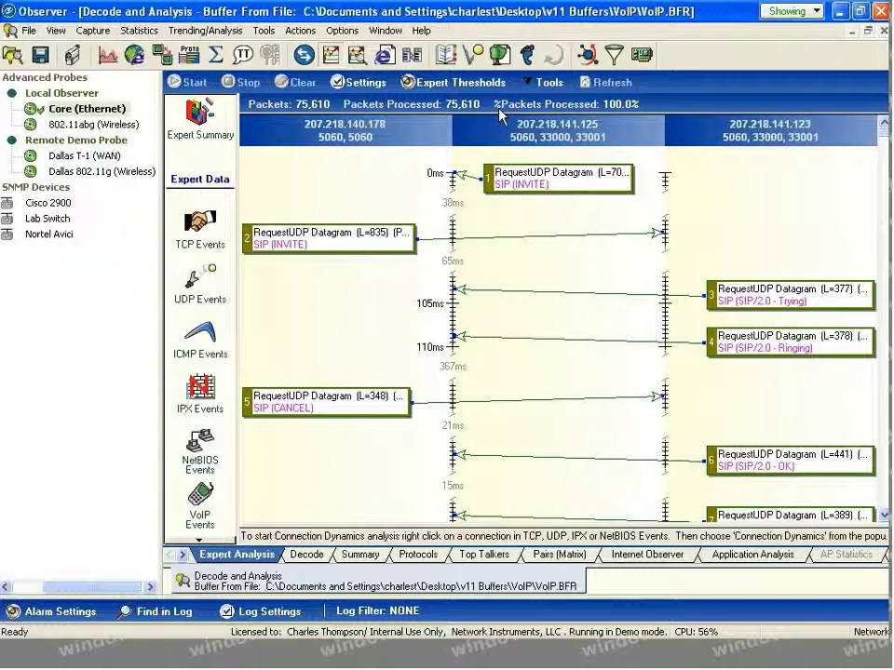
{"action": "left_click", "coordinate": [518, 180]}
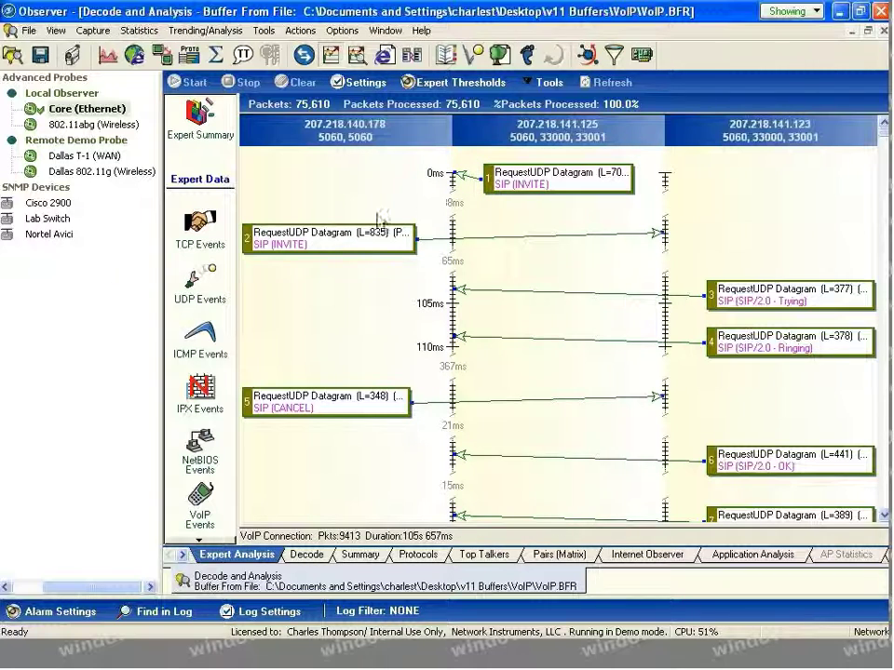
{"action": "left_click", "coordinate": [377, 245]}
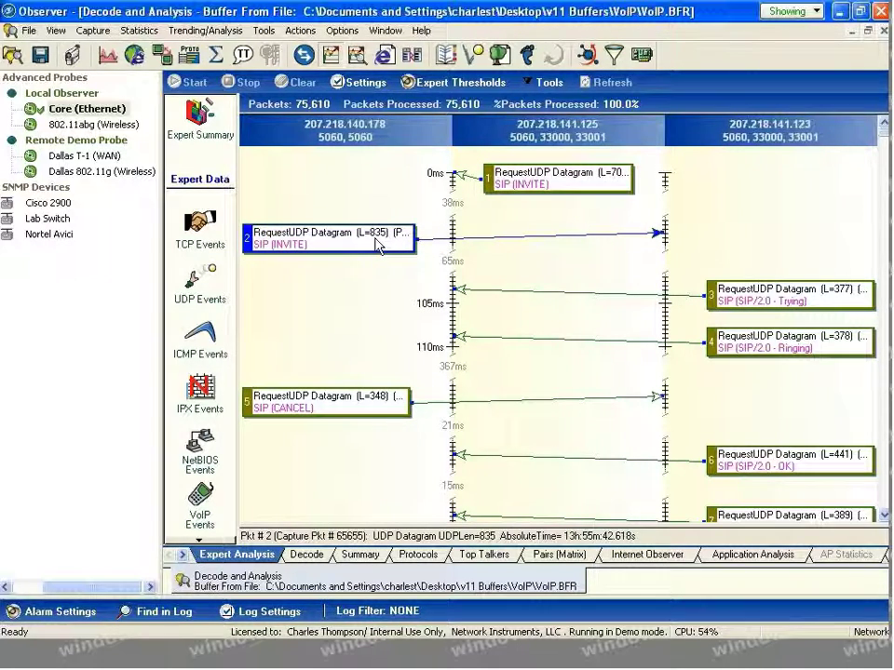
{"action": "left_click", "coordinate": [747, 310]}
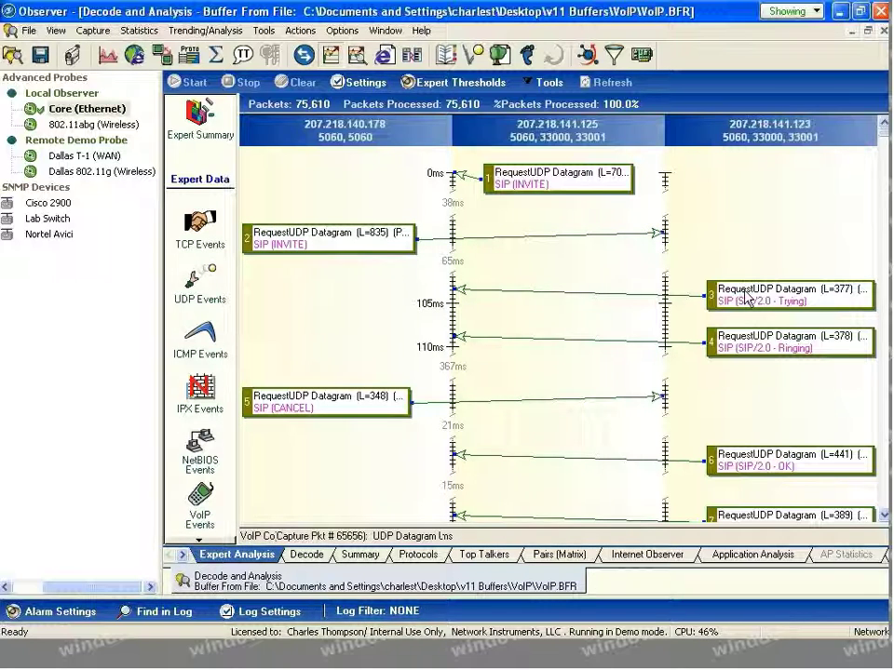
{"action": "left_click", "coordinate": [742, 357]}
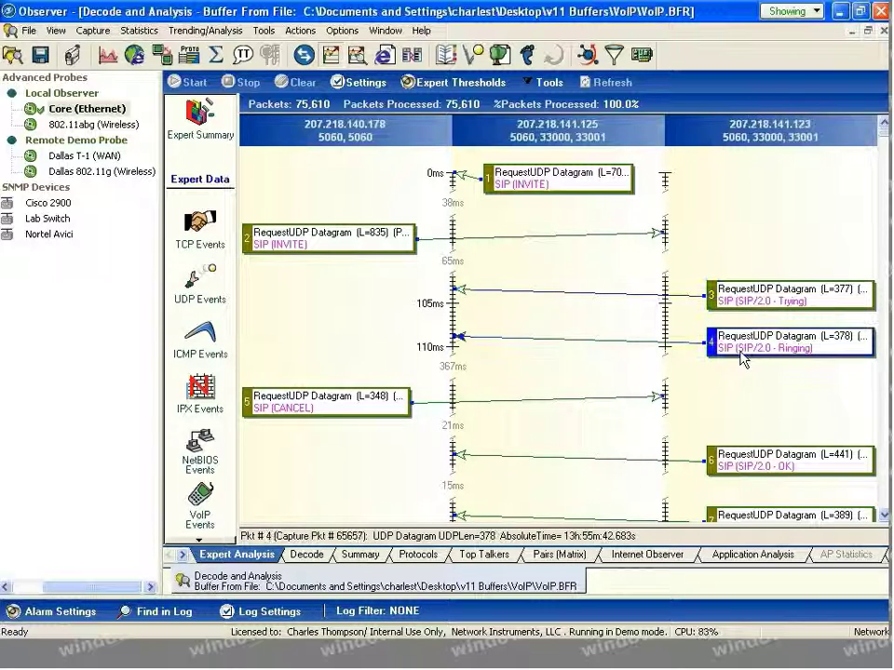
{"action": "left_click", "coordinate": [873, 415]}
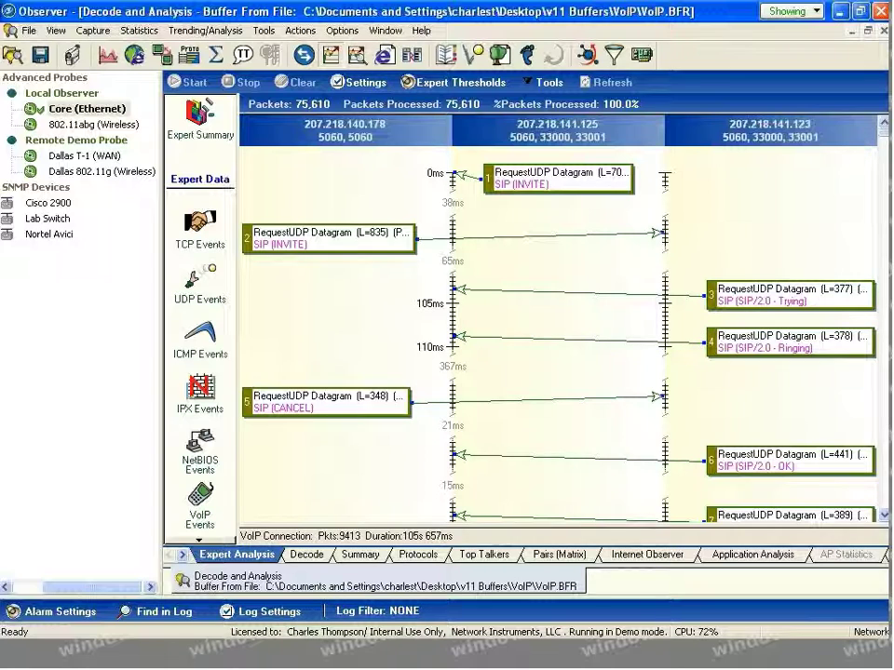
Step: Follow Call 9's packet exchange from SIP setup through the G.711 audio packets to the end of the call
{"action": "scroll", "coordinate": [527, 475], "scroll_direction": "down", "scroll_amount": 5}
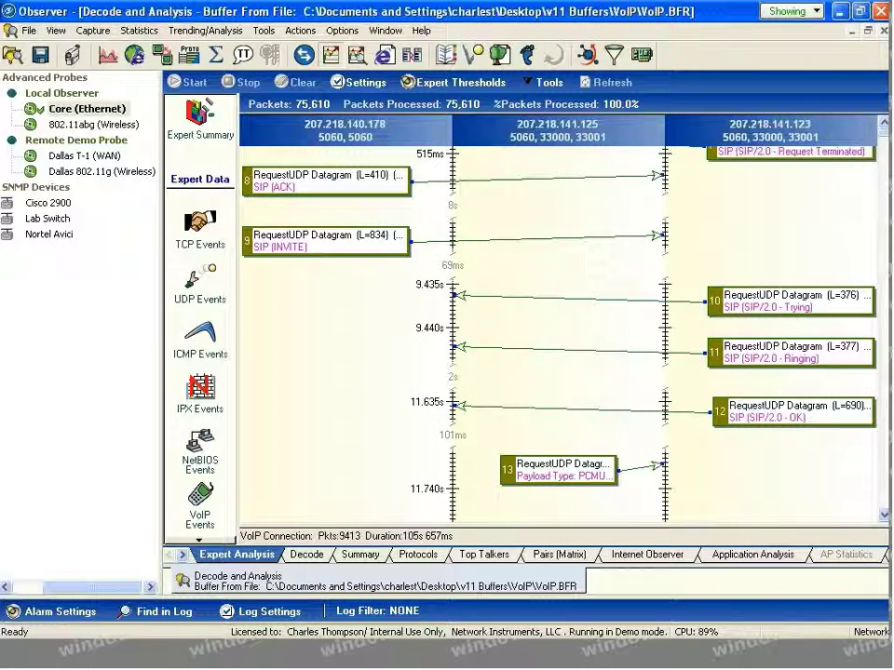
{"action": "scroll", "coordinate": [558, 335], "scroll_direction": "down", "scroll_amount": 5}
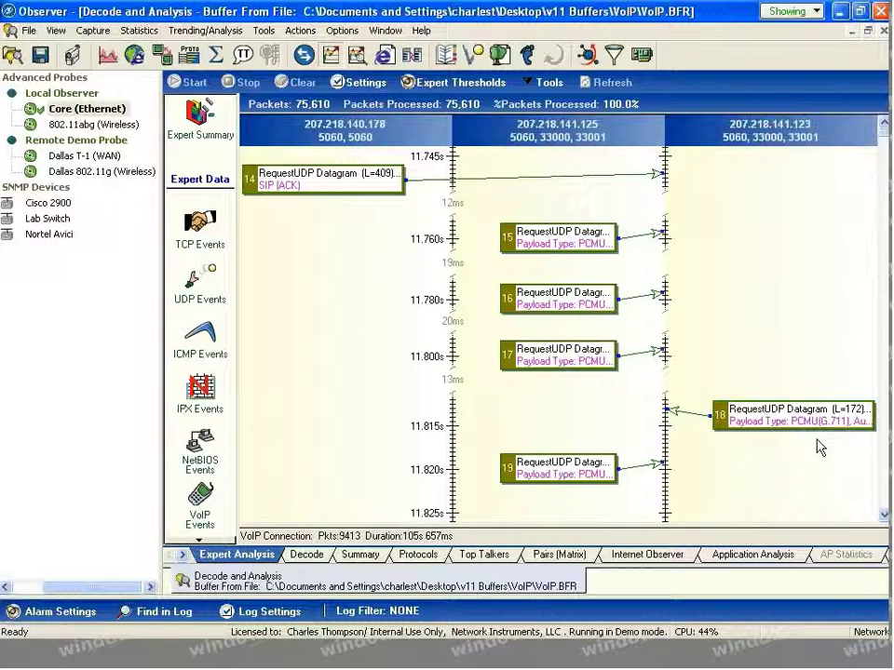
{"action": "left_click", "coordinate": [776, 419]}
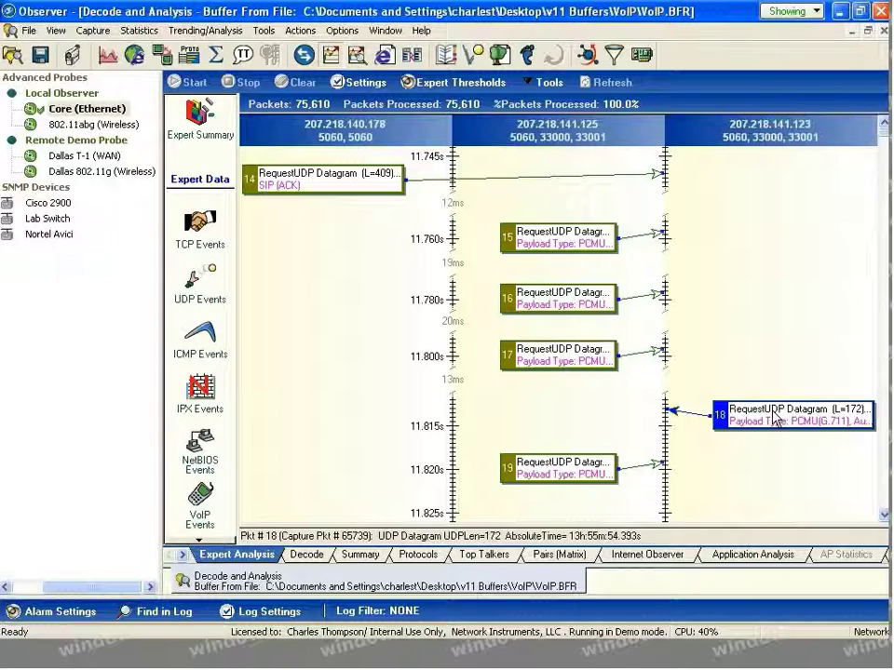
{"action": "scroll", "coordinate": [775, 419], "scroll_direction": "down", "scroll_amount": 5}
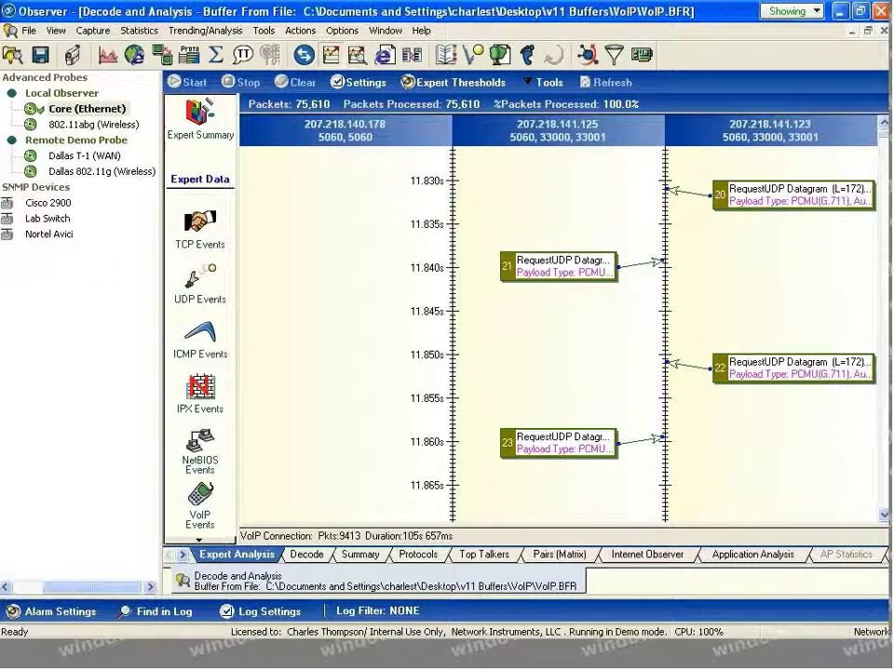
{"action": "scroll", "coordinate": [559, 330], "scroll_direction": "down", "scroll_amount": 3}
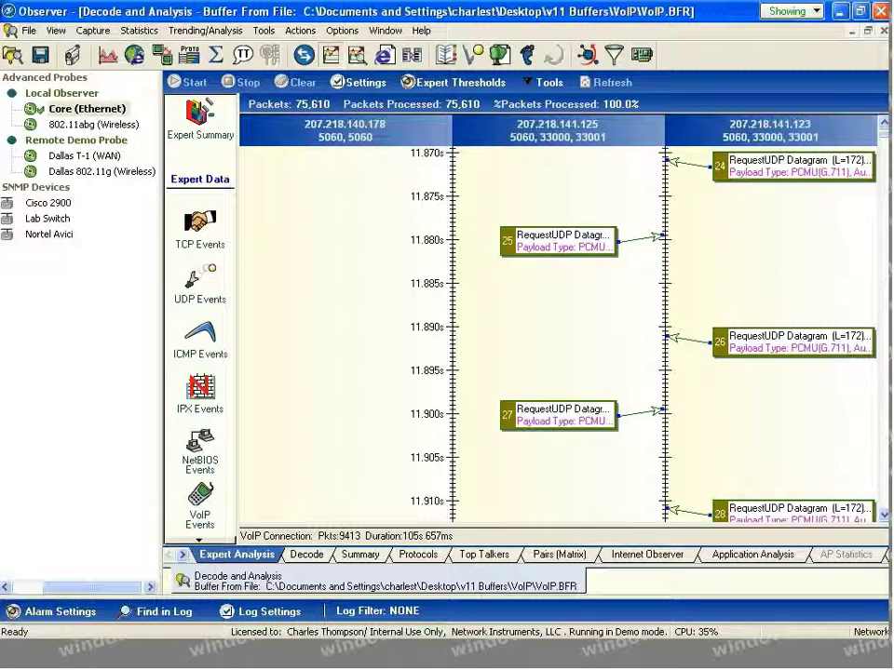
{"action": "key", "text": "End"}
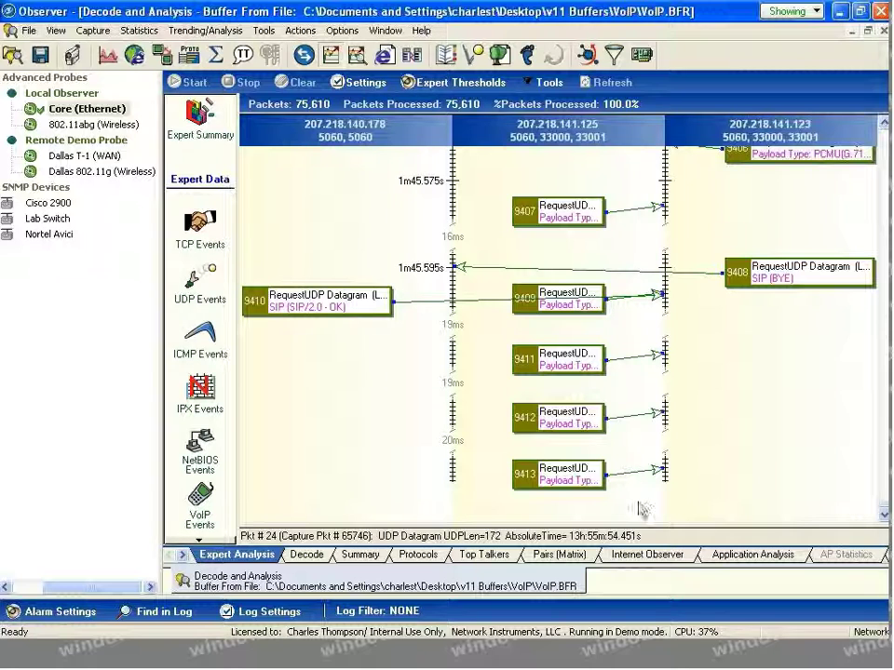
Step: Return to the VoIP calls, expand Call 9's third connection into its streams, and show the VoIP RTP/RTCP graph for the first RTP stream
{"action": "left_click", "coordinate": [205, 526]}
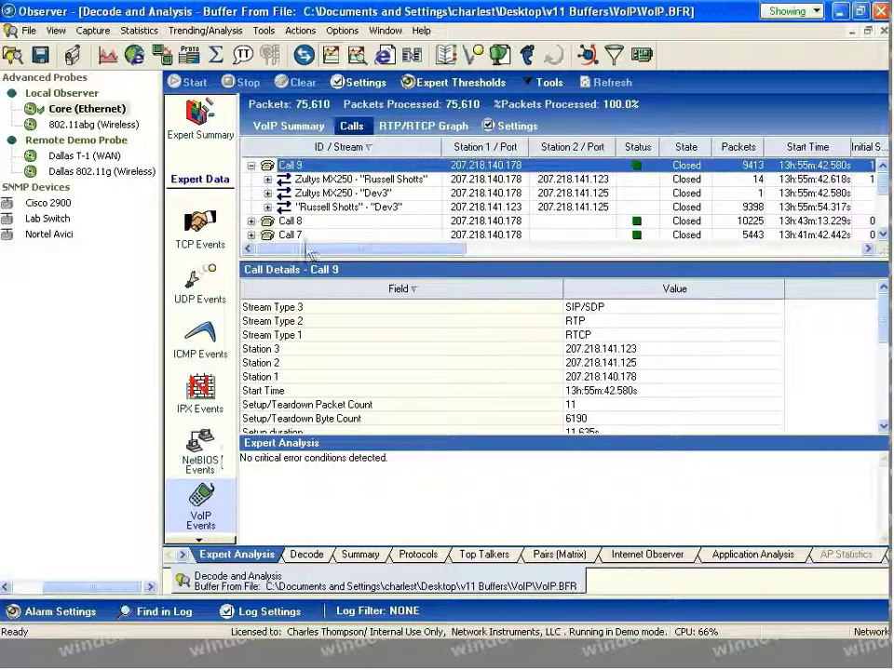
{"action": "left_click", "coordinate": [325, 208]}
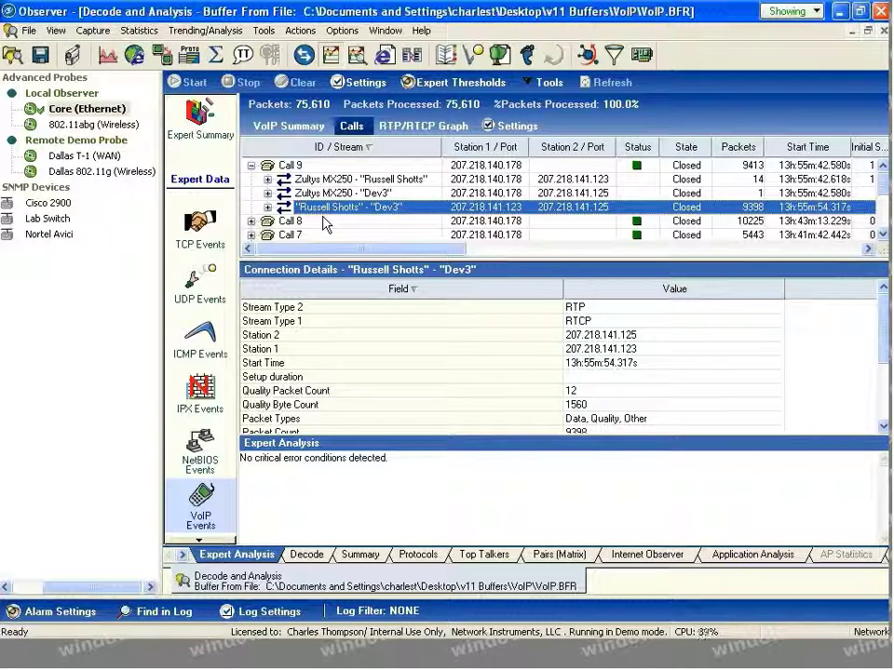
{"action": "left_click", "coordinate": [268, 206]}
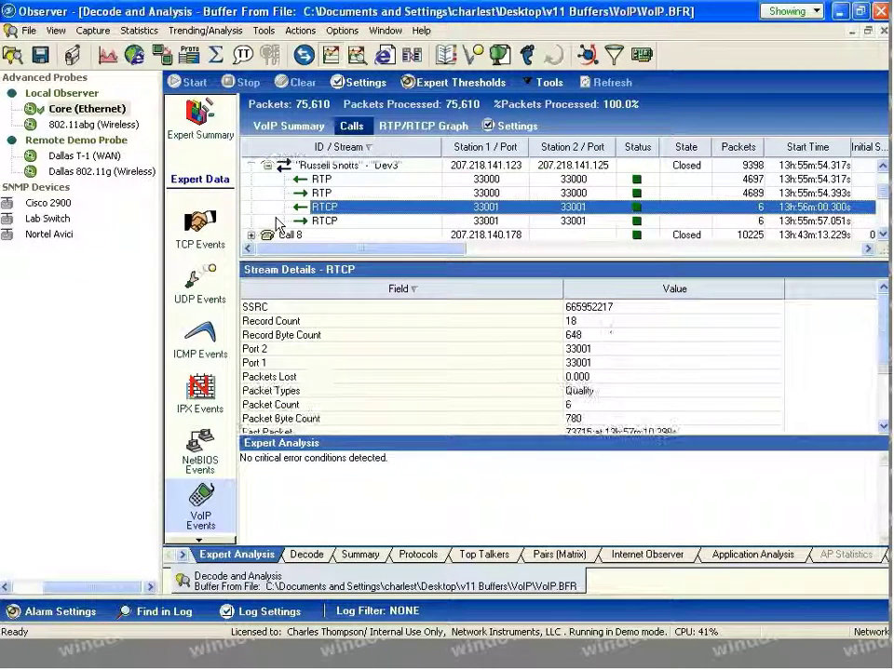
{"action": "left_click", "coordinate": [321, 178]}
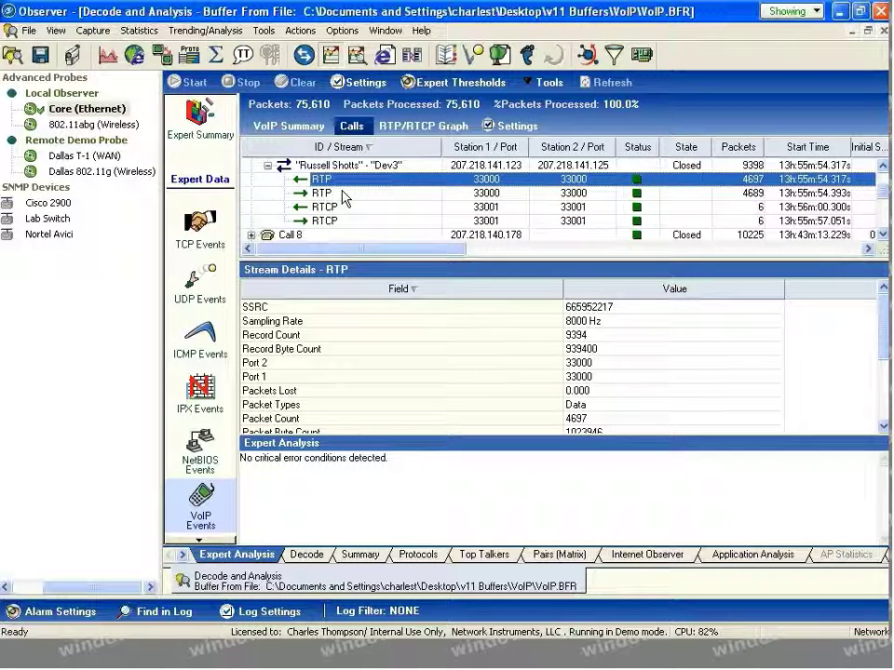
{"action": "right_click", "coordinate": [335, 183]}
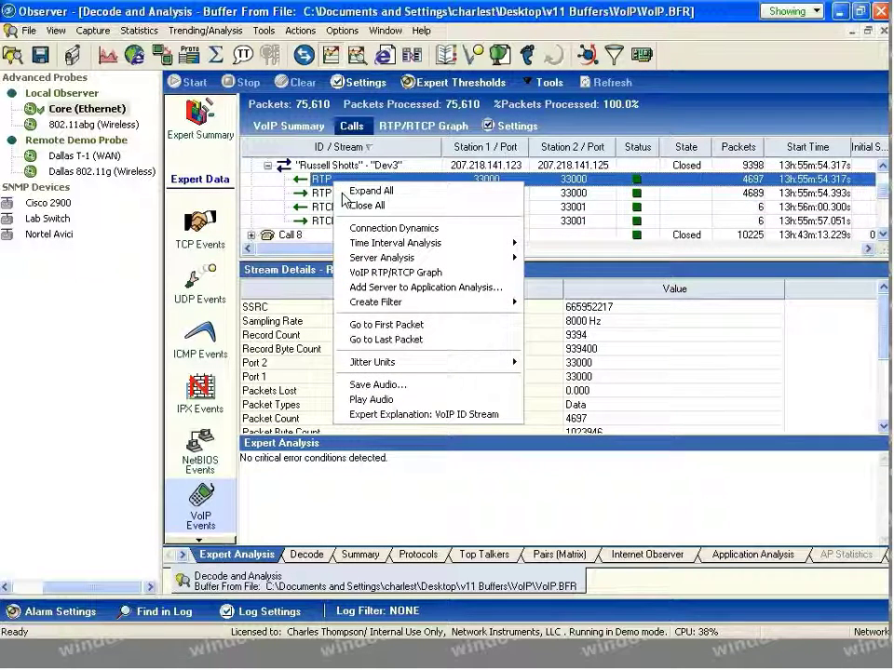
{"action": "left_click", "coordinate": [354, 285]}
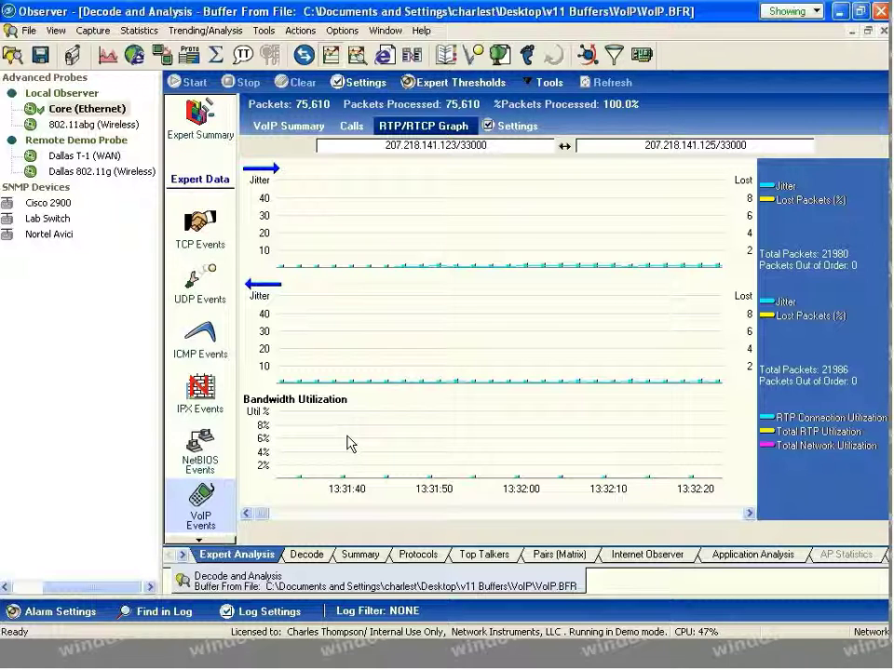
Step: Return to the call list and view the Save Audio and Play Audio options for the first RTP stream
{"action": "left_click", "coordinate": [352, 128]}
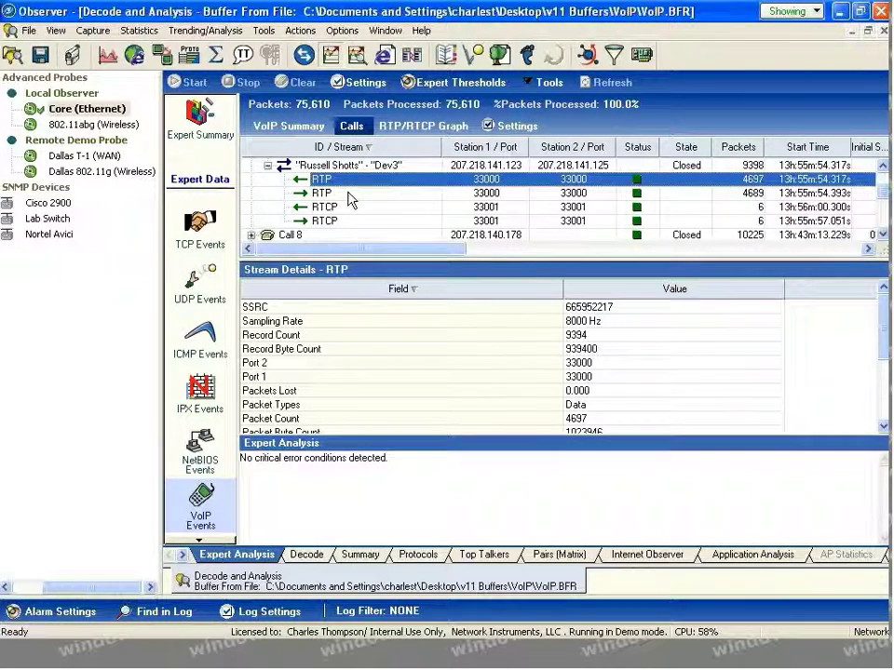
{"action": "right_click", "coordinate": [349, 193]}
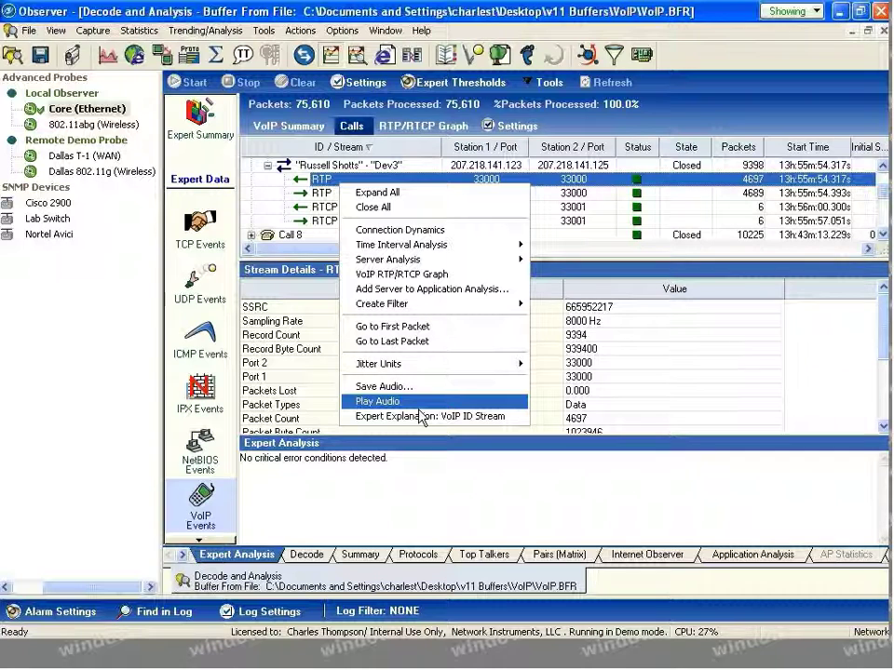
{"action": "left_click", "coordinate": [424, 468]}
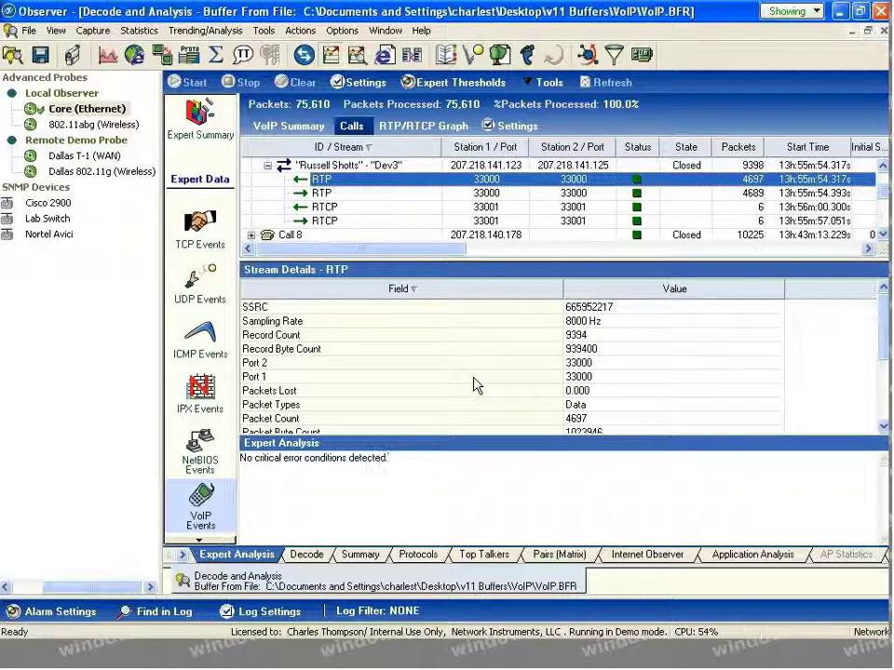
Step: Open the alarm settings for the Core (Ethernet) probe, collapse Predefined Alarms, and examine the Expert VoIP Alarms
{"action": "left_click", "coordinate": [100, 612]}
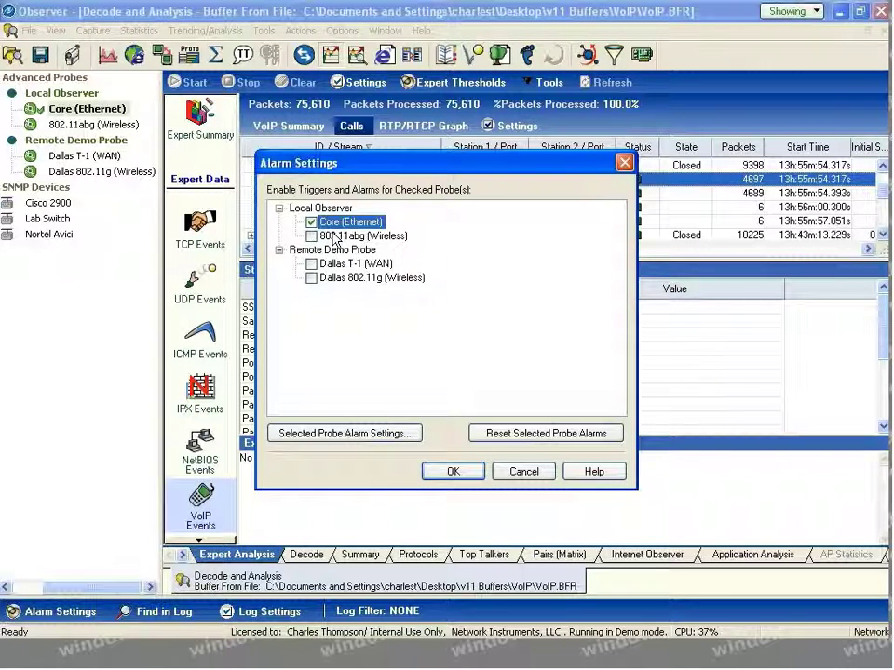
{"action": "left_click", "coordinate": [339, 433]}
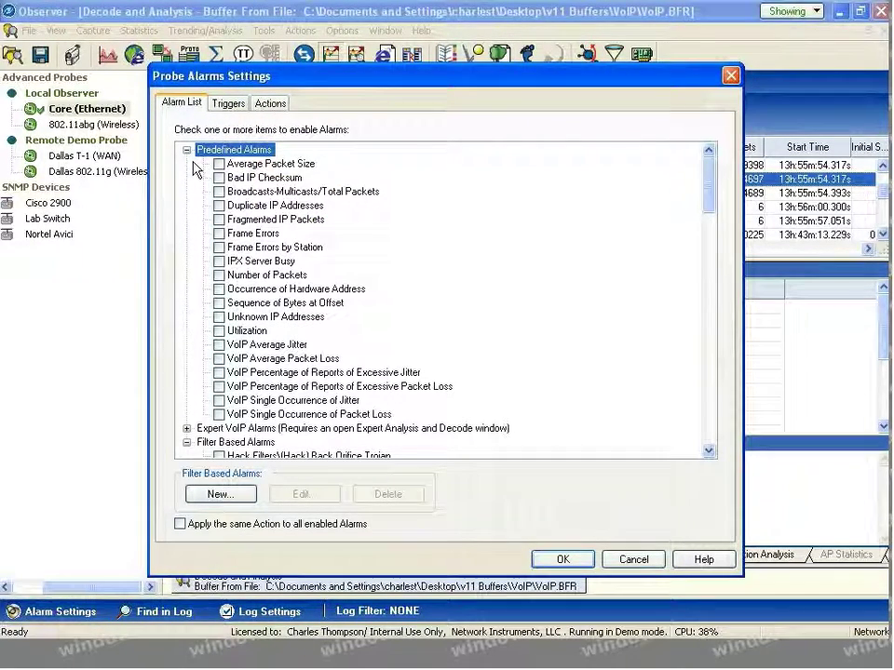
{"action": "left_click", "coordinate": [186, 149]}
{"action": "left_click", "coordinate": [186, 162]}
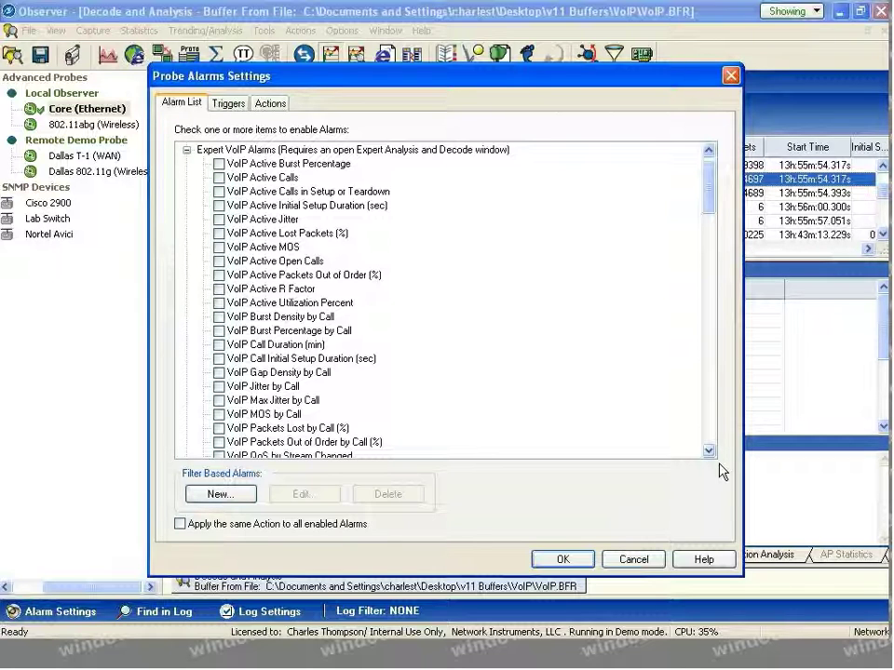
{"action": "scroll", "coordinate": [723, 471], "scroll_direction": "down", "scroll_amount": 1}
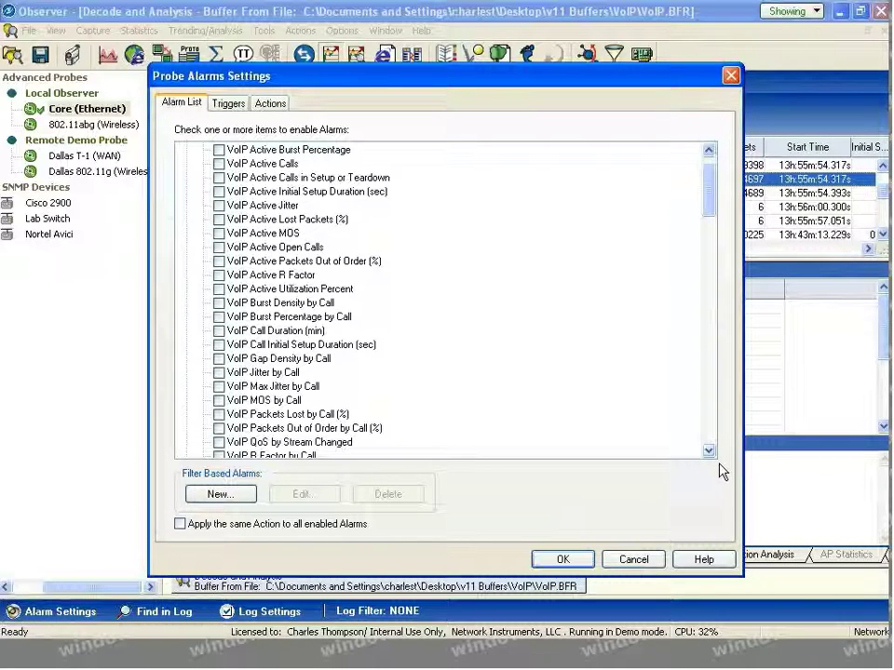
{"action": "scroll", "coordinate": [722, 472], "scroll_direction": "down", "scroll_amount": 2}
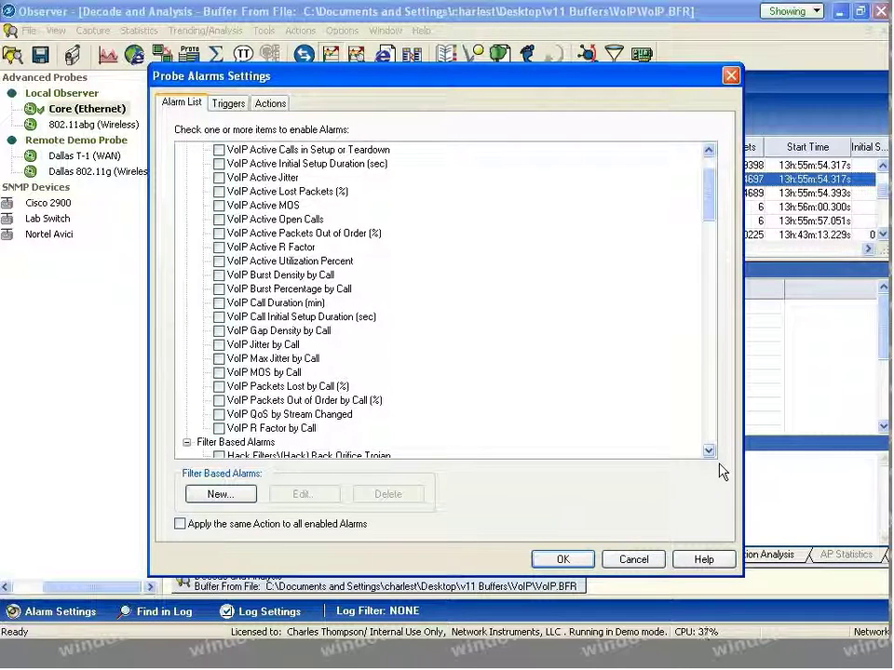
Step: Enable the VoIP MOS by Call alarm for the Core (Ethernet) probe and view its trigger threshold settings
{"action": "left_click", "coordinate": [221, 373]}
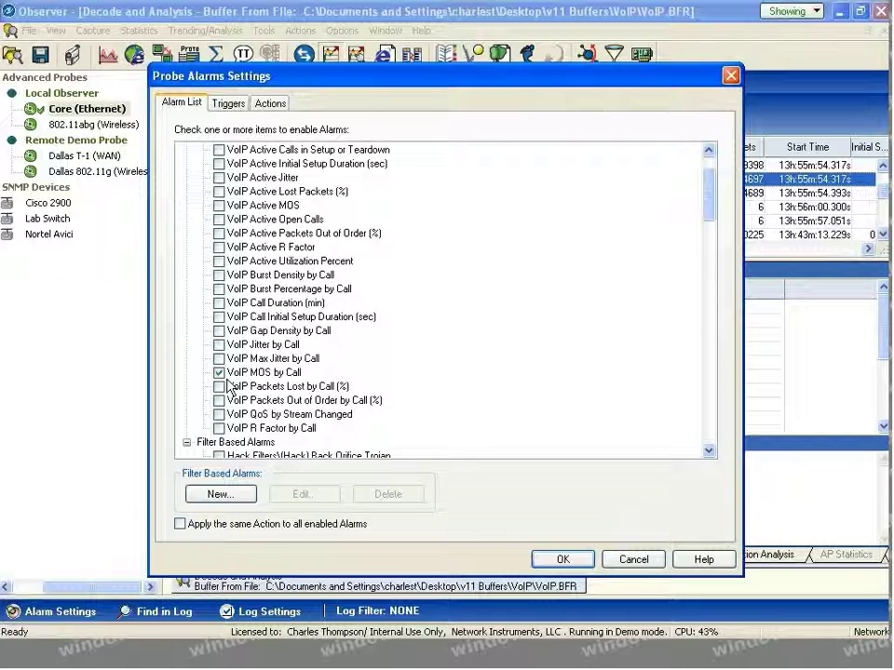
{"action": "left_click", "coordinate": [228, 103]}
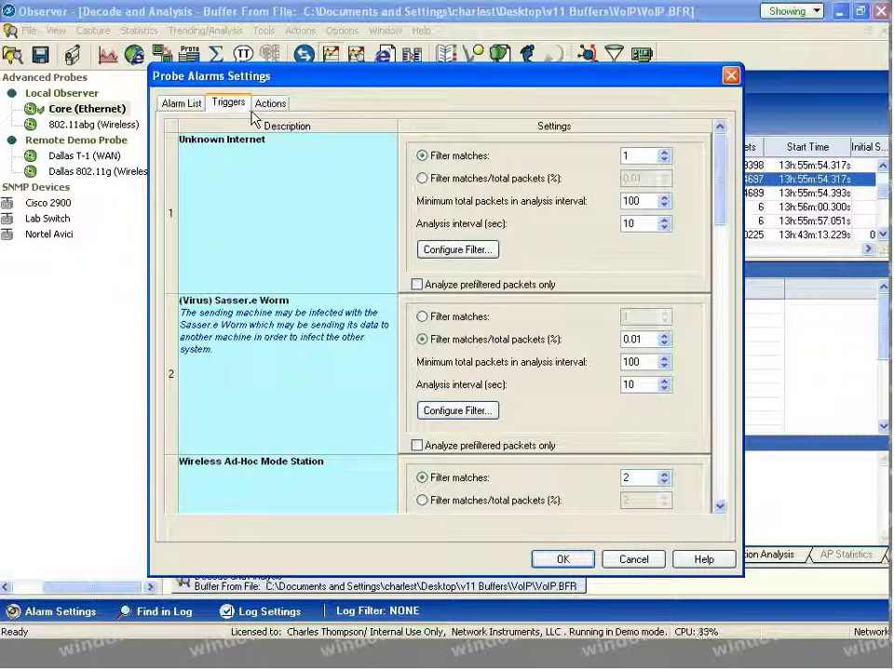
{"action": "scroll", "coordinate": [730, 430], "scroll_direction": "down", "scroll_amount": 5}
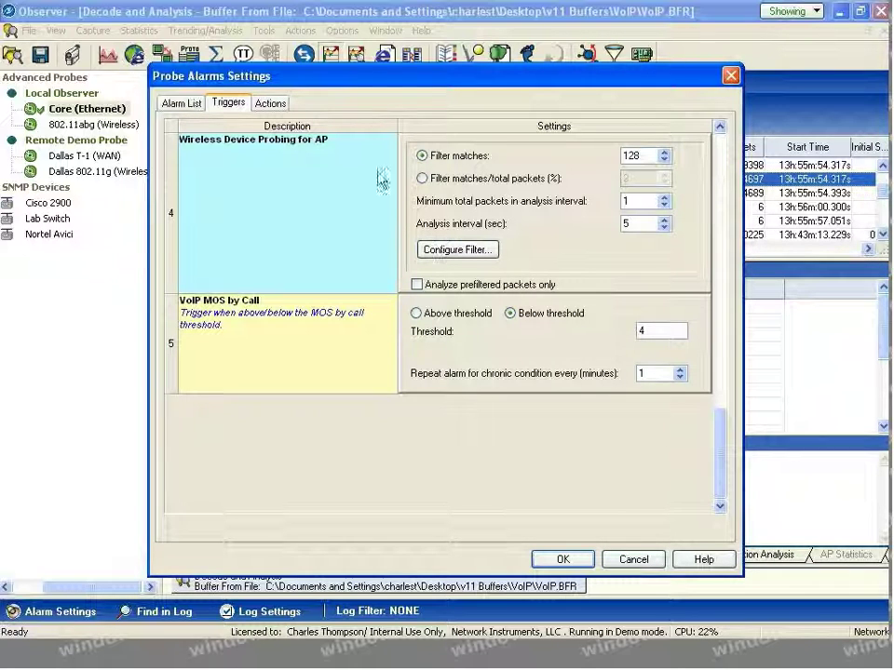
Step: Examine the alarm actions available for the enabled alarms, down to the end of the list
{"action": "left_click", "coordinate": [284, 104]}
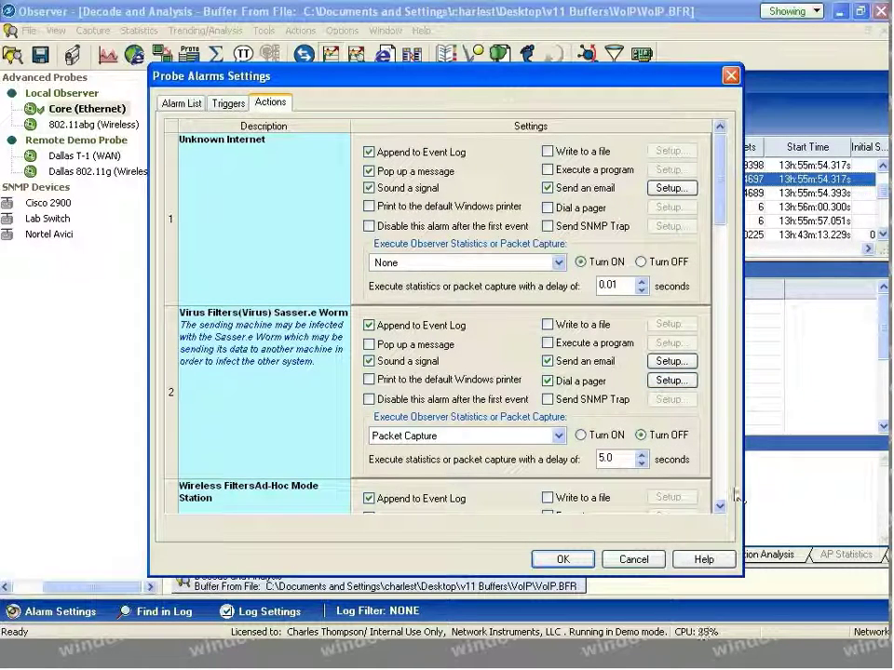
{"action": "left_click", "coordinate": [718, 433]}
{"action": "scroll", "coordinate": [735, 496], "scroll_direction": "down", "scroll_amount": 2}
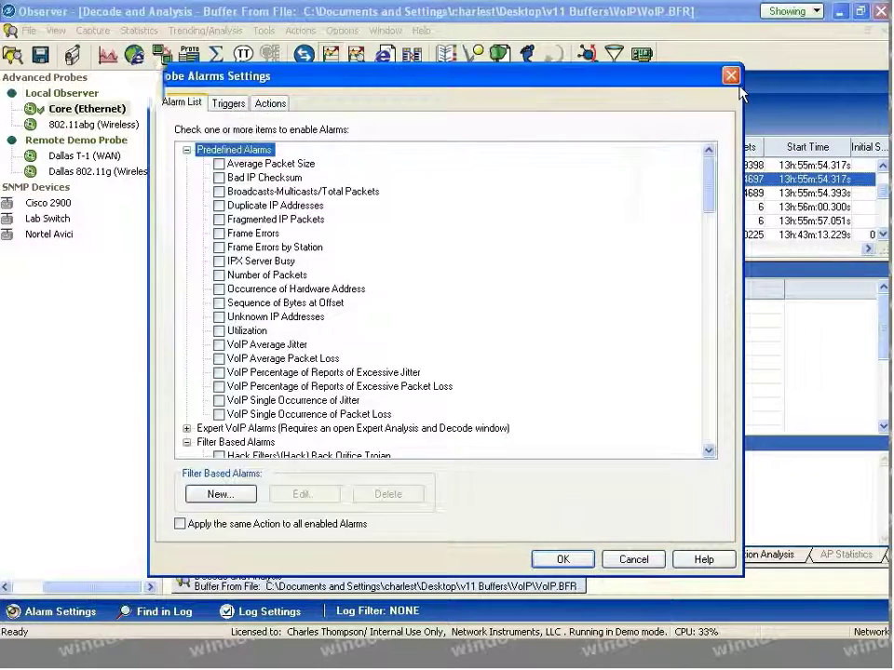
Step: Close the probe alarm settings and the alarm settings without saving, and show the VoIP summary
{"action": "left_click", "coordinate": [731, 77]}
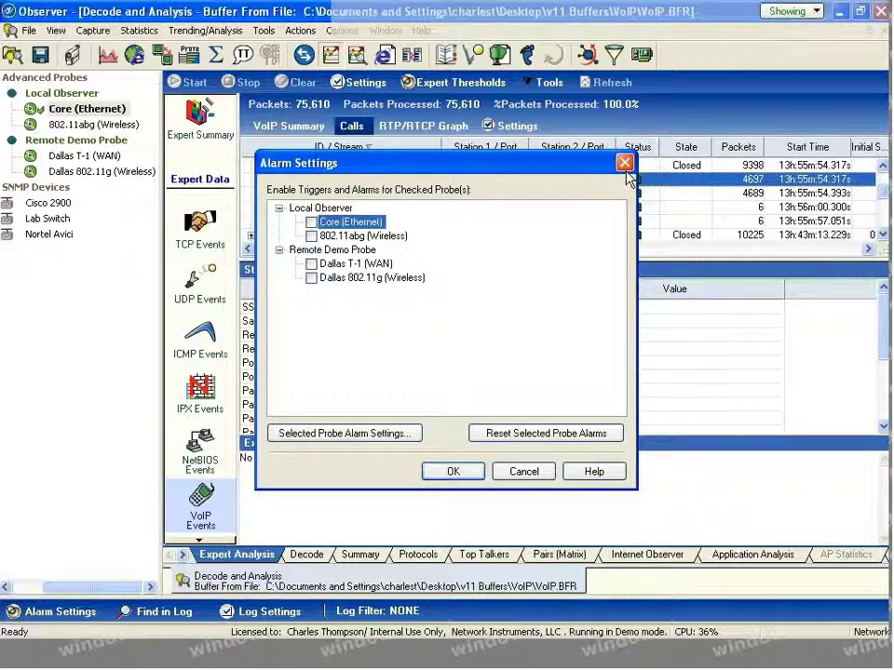
{"action": "left_click", "coordinate": [625, 165]}
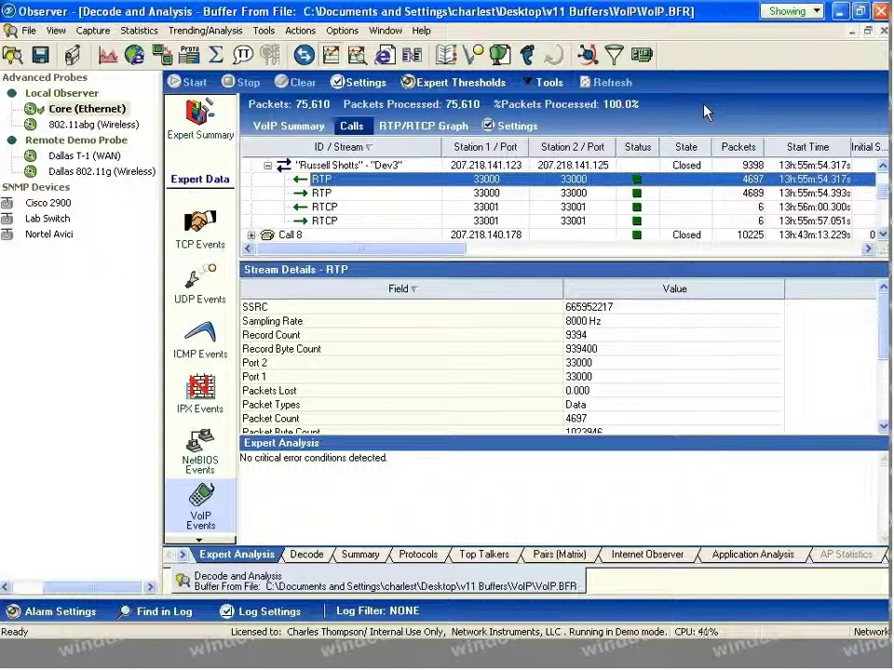
{"action": "left_click", "coordinate": [307, 131]}
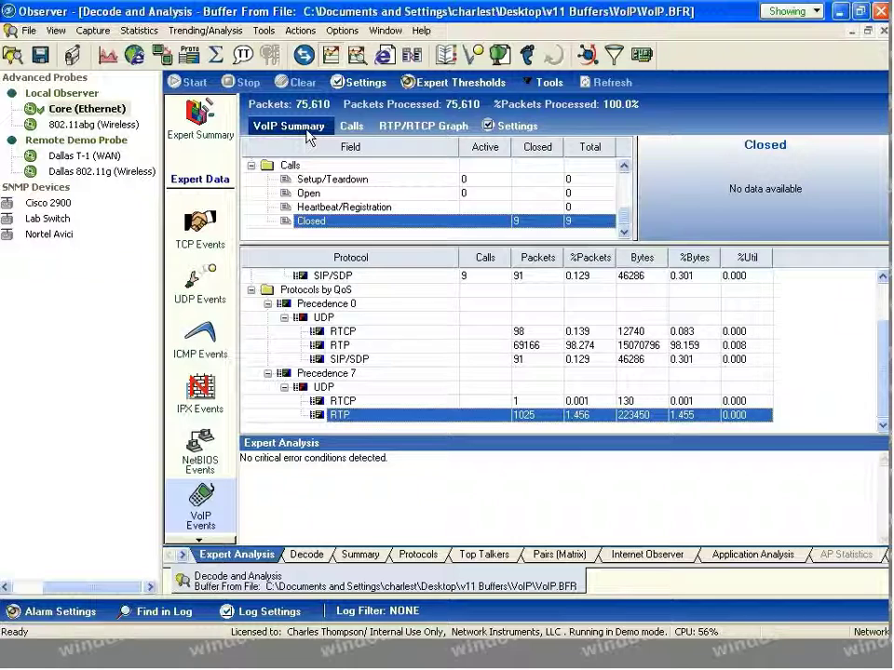